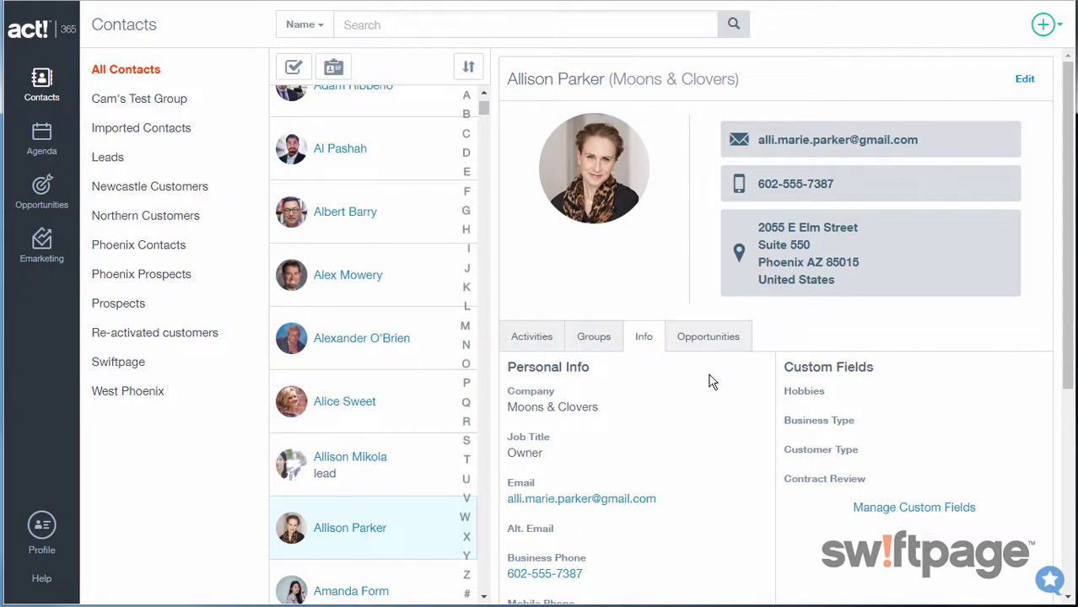
# Open the custom field settings and start a new contact custom field
pyautogui.scroll(-1, 610, 445)
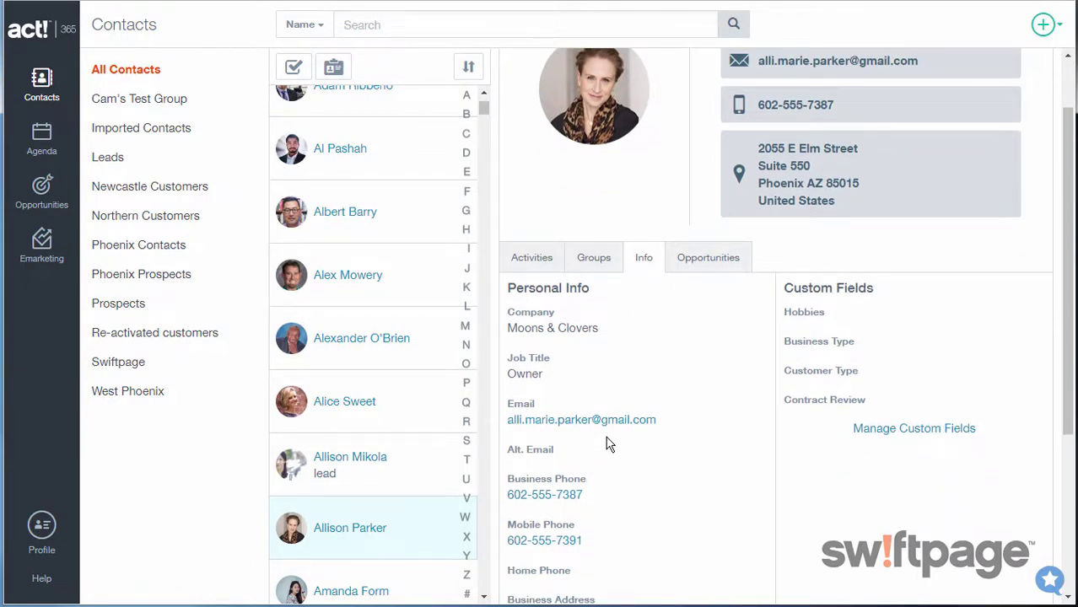
pyautogui.scroll(-1, 570, 381)
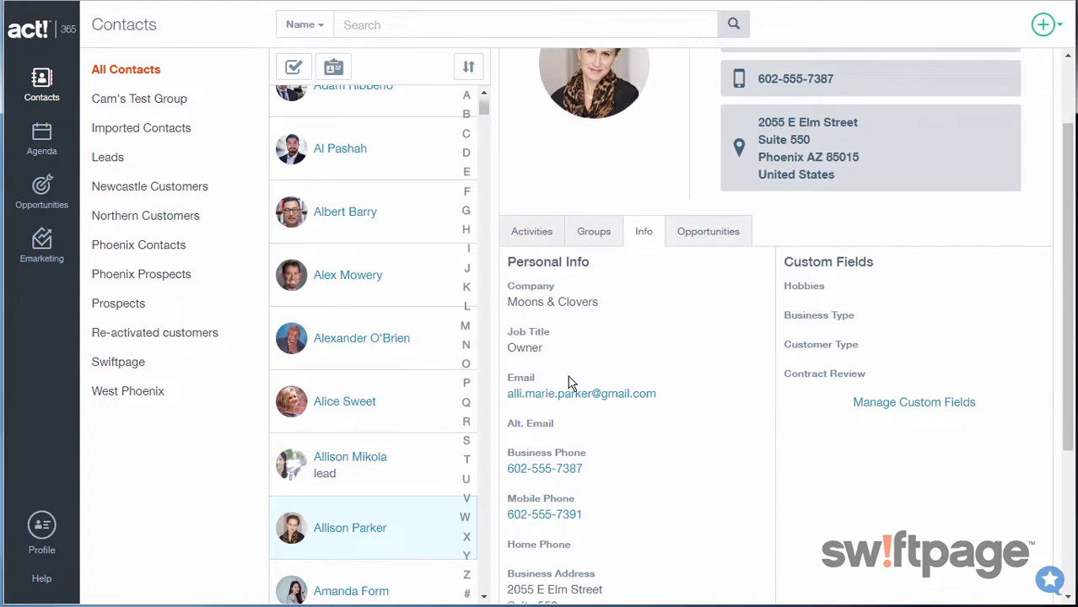
pyautogui.scroll(-1, 568, 422)
pyautogui.scroll(-3, 569, 472)
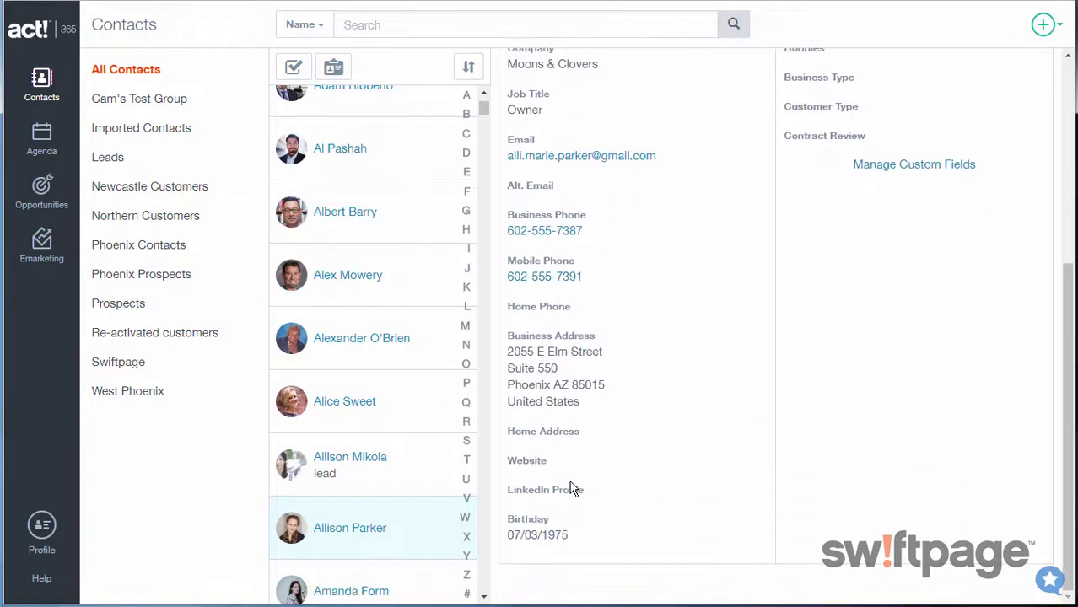
pyautogui.scroll(2, 592, 471)
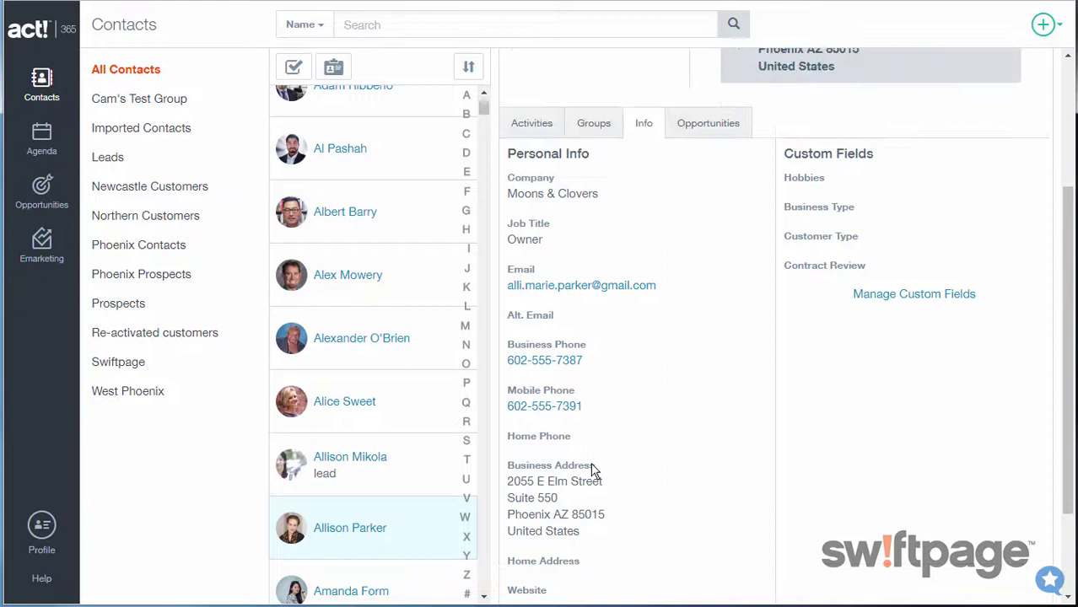
pyautogui.scroll(1, 591, 481)
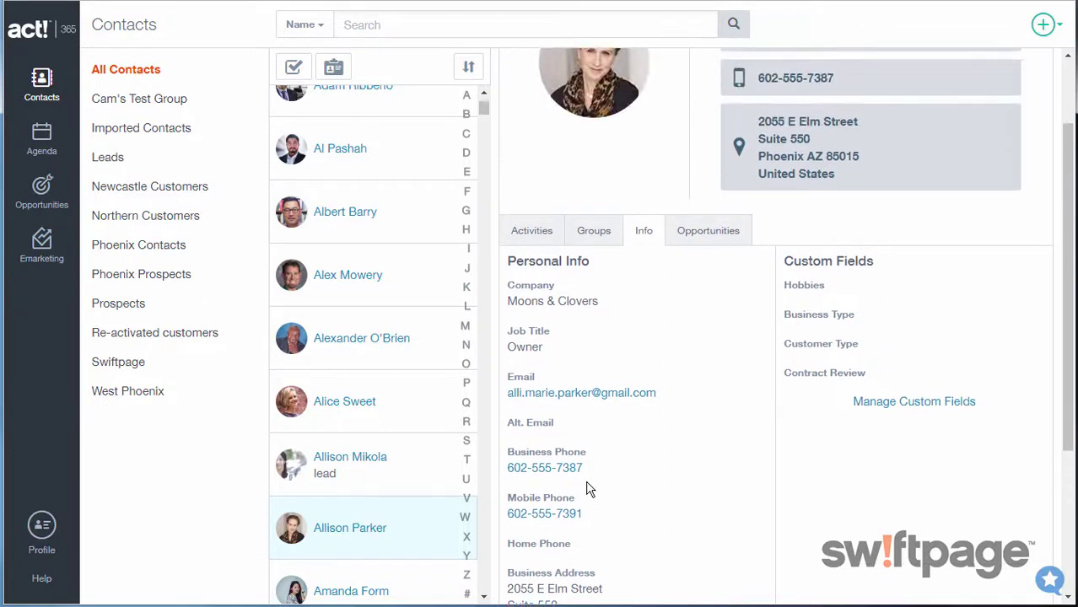
pyautogui.click(872, 406)
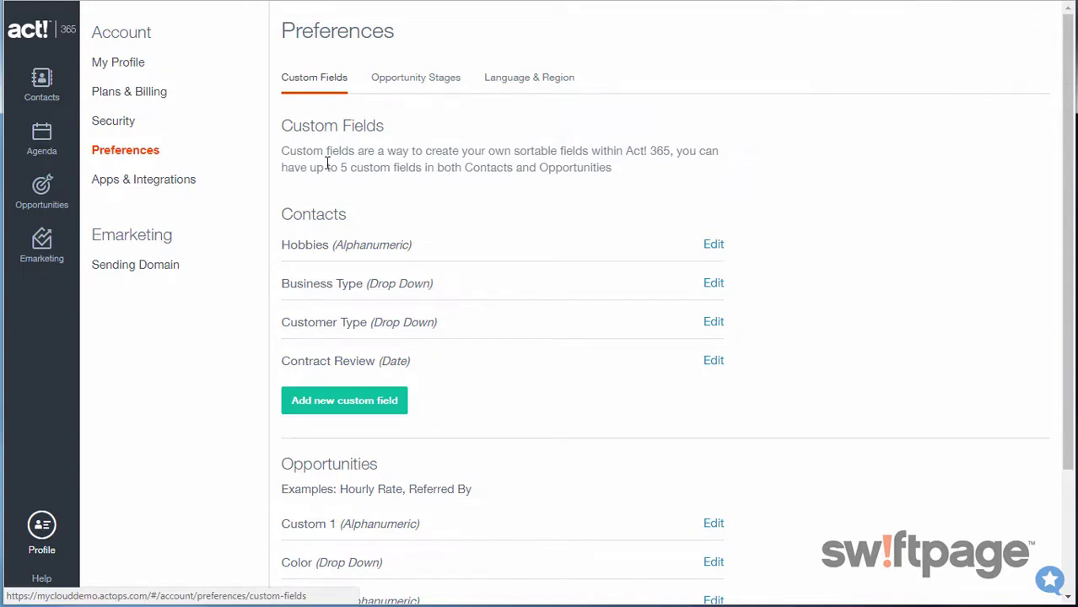
pyautogui.click(348, 407)
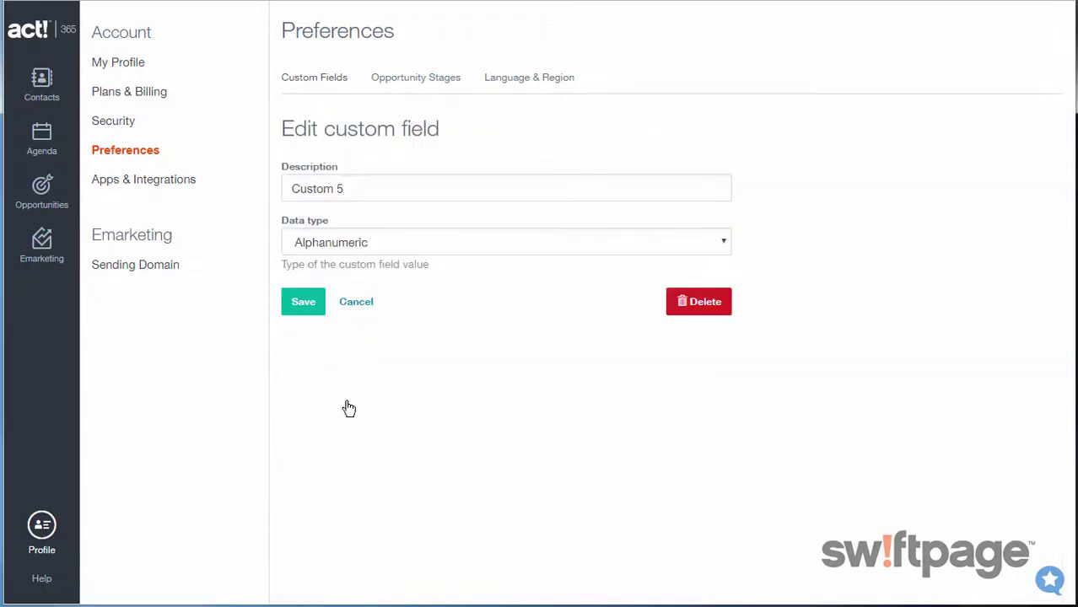
# Name the field 'Credit Limit', make it Currency with 0 decimal places, and save
pyautogui.tripleClick(361, 186)
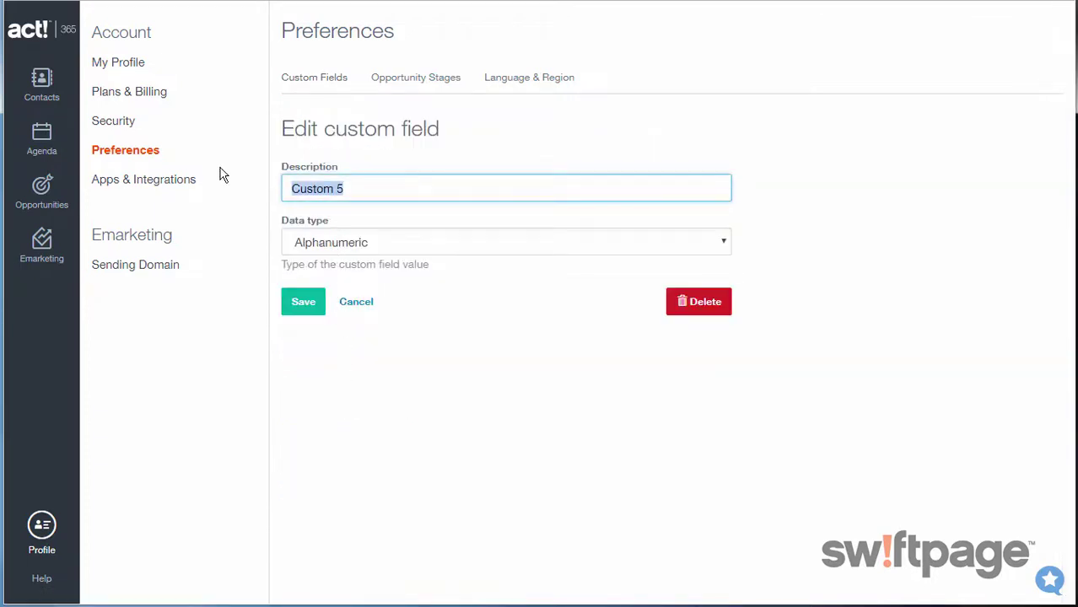
pyautogui.write('Credit Limit')
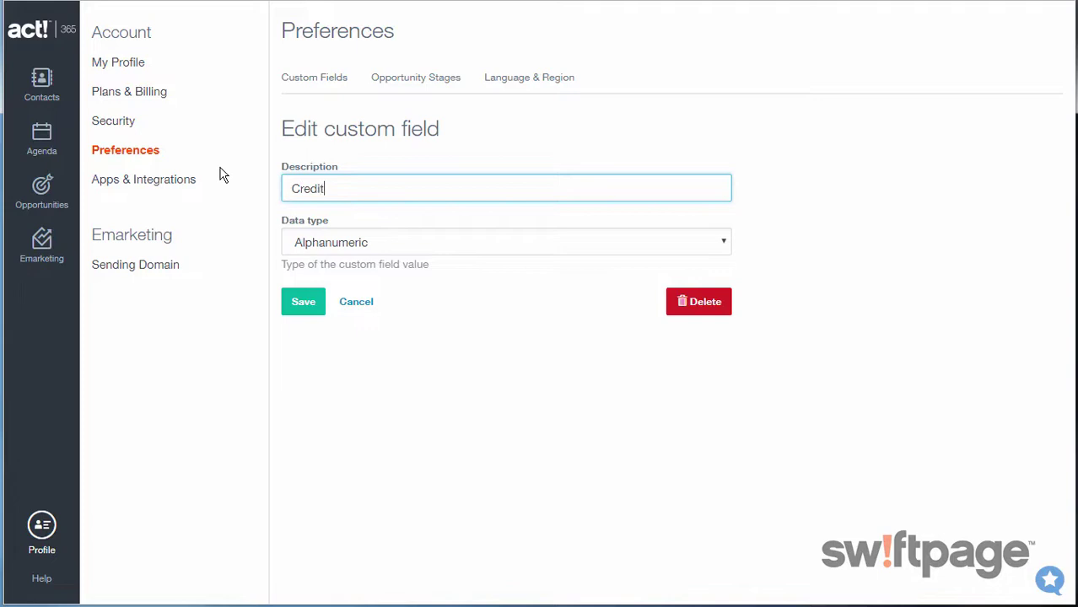
pyautogui.click(391, 244)
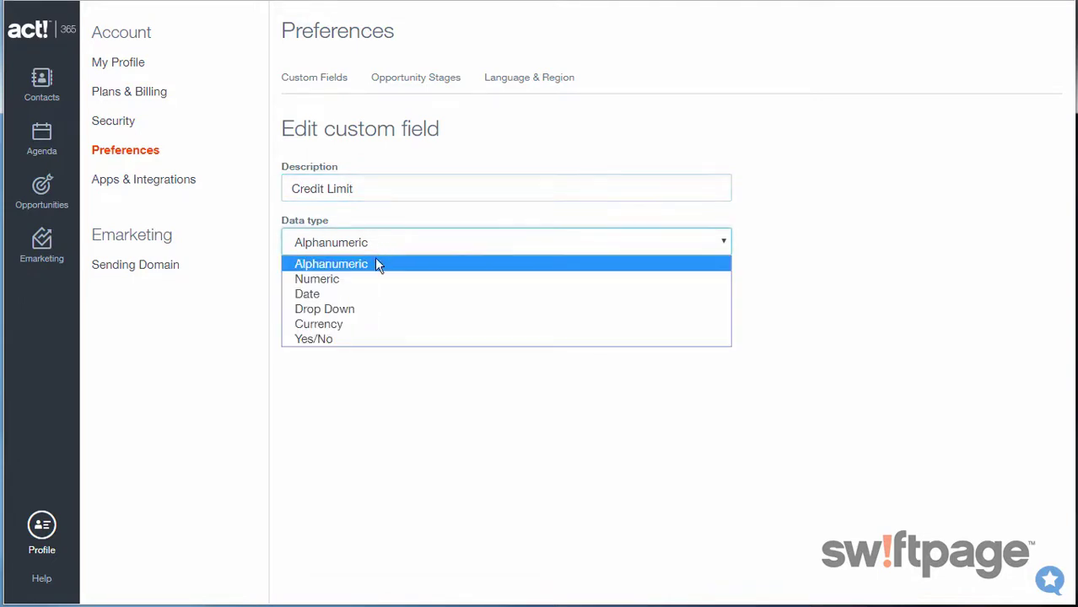
pyautogui.click(356, 323)
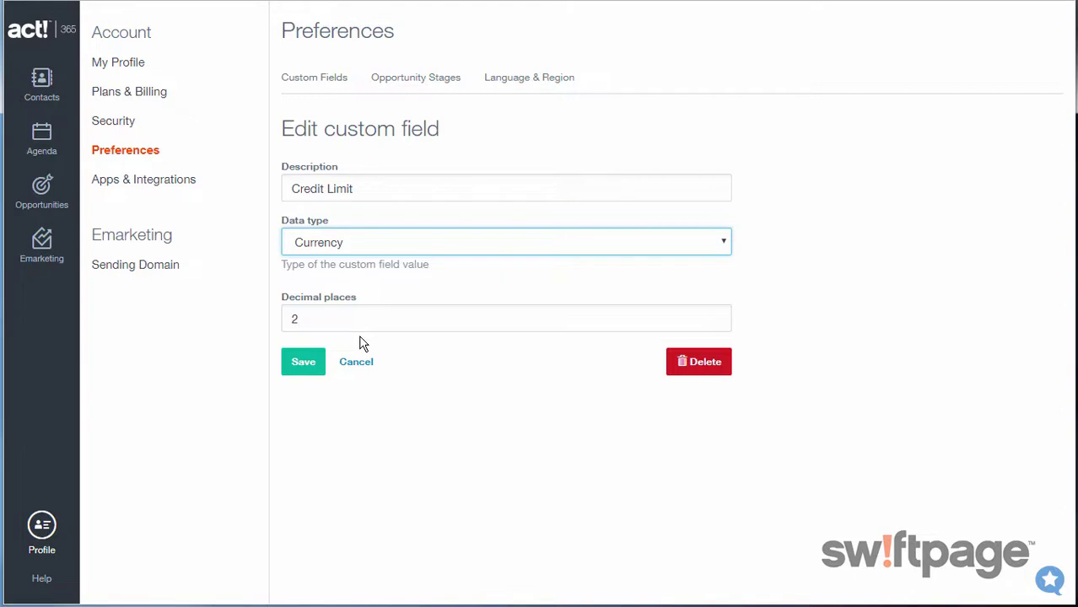
pyautogui.press('Tab')
pyautogui.write('0')
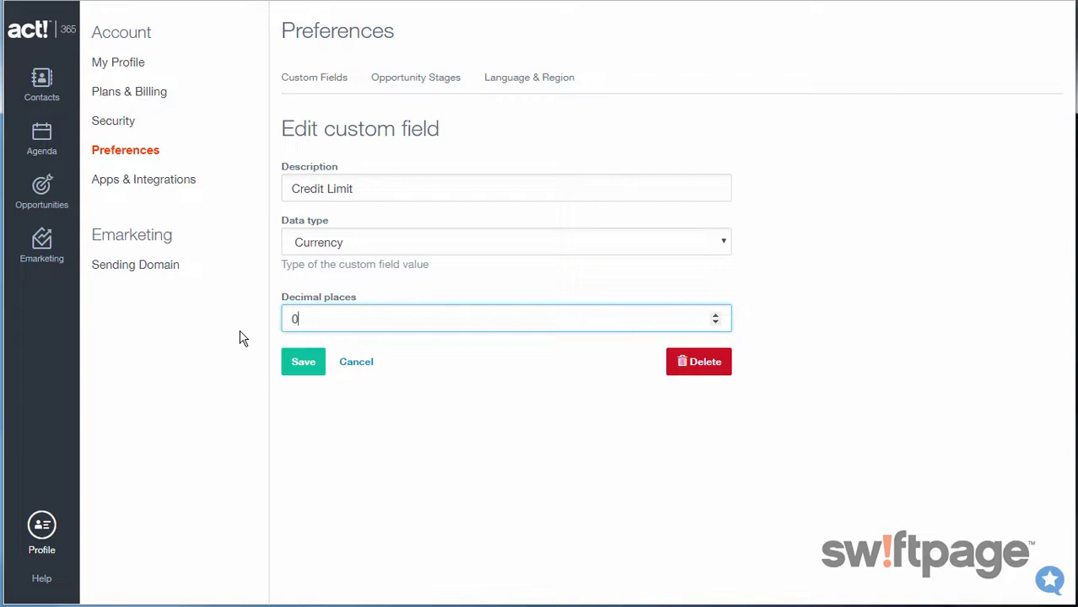
pyautogui.click(301, 362)
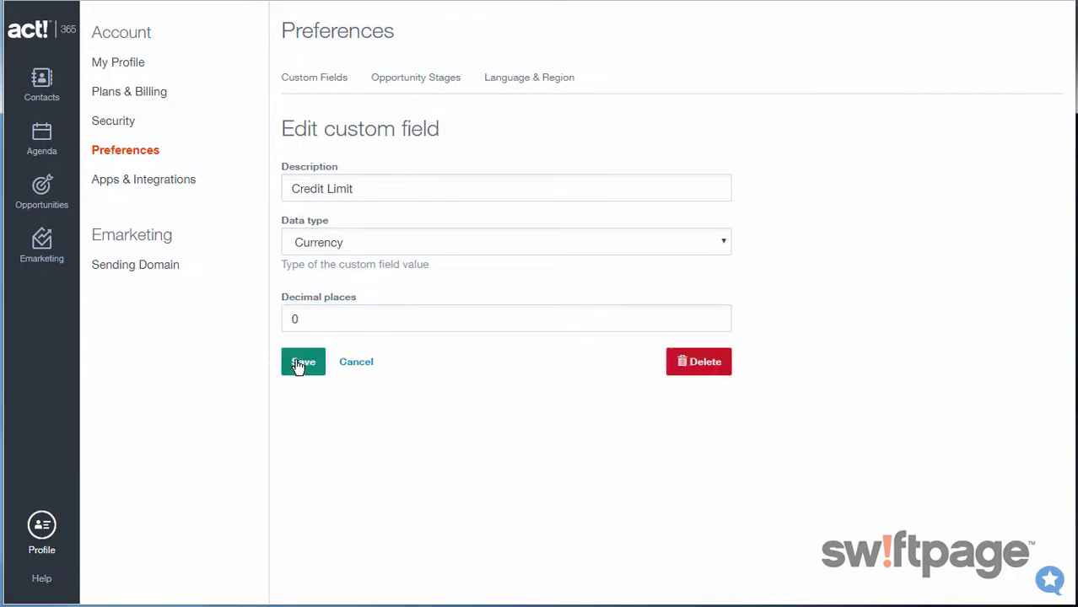
# Enter 5000 as Weber Post Inc.'s Credit Limit in the Info tab and save
pyautogui.click(33, 82)
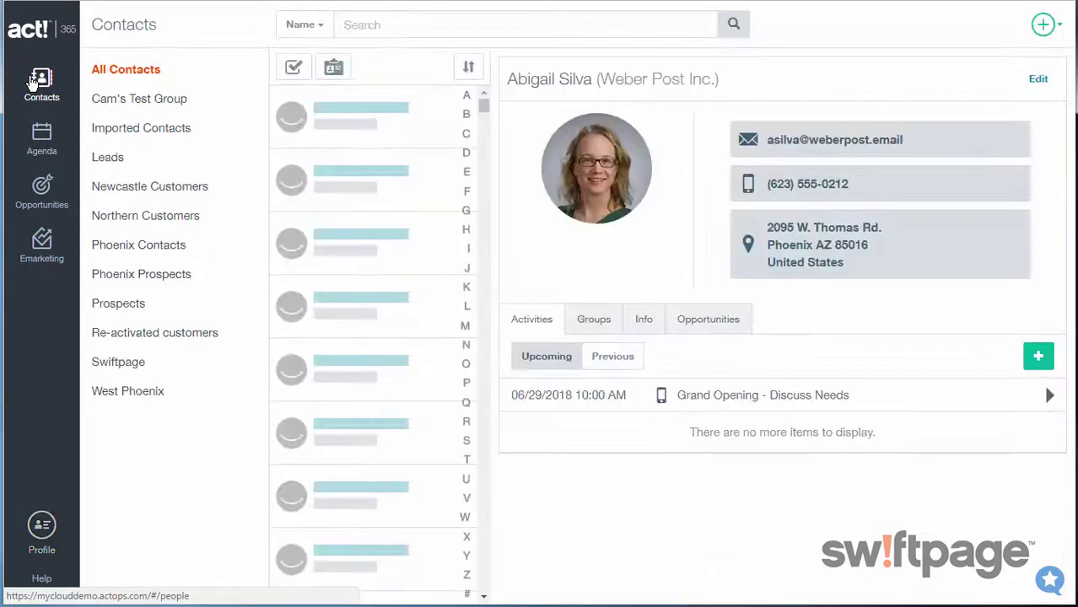
pyautogui.click(644, 323)
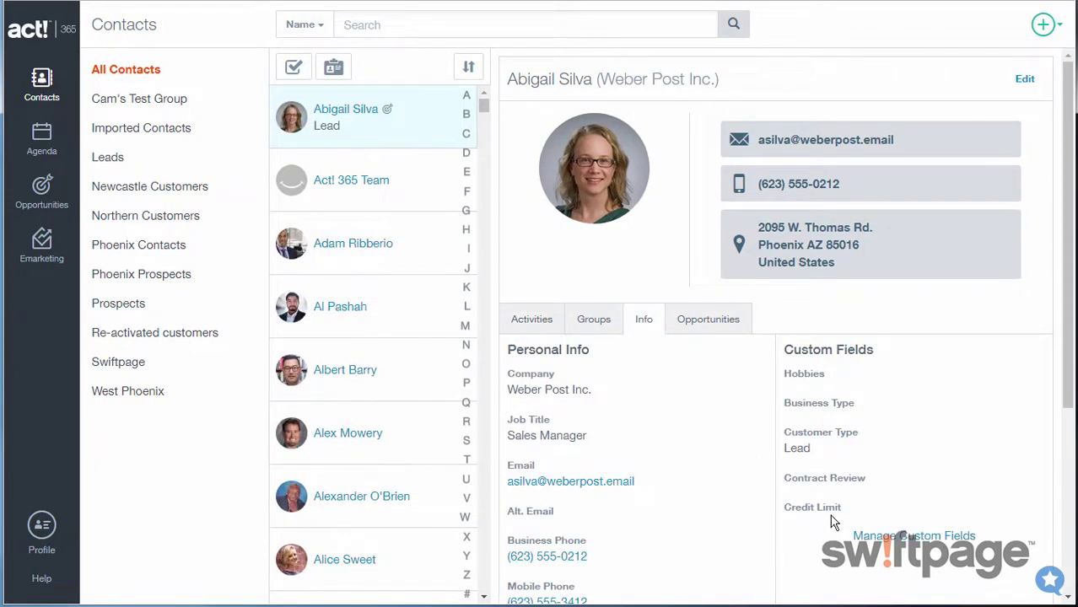
pyautogui.click(1023, 79)
pyautogui.scroll(-10, 918, 295)
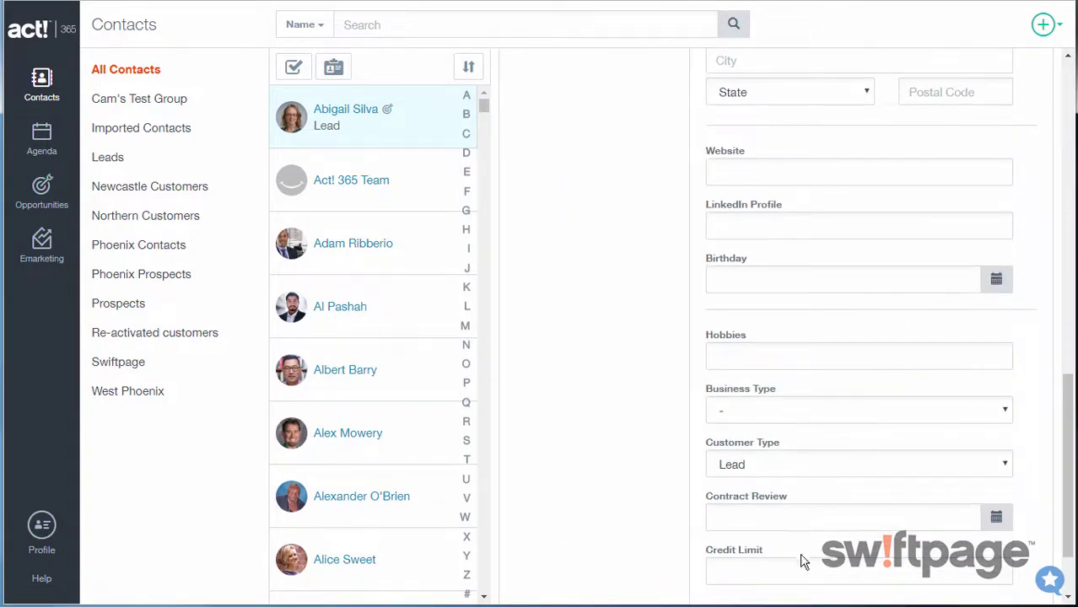
pyautogui.click(796, 569)
pyautogui.write('5000')
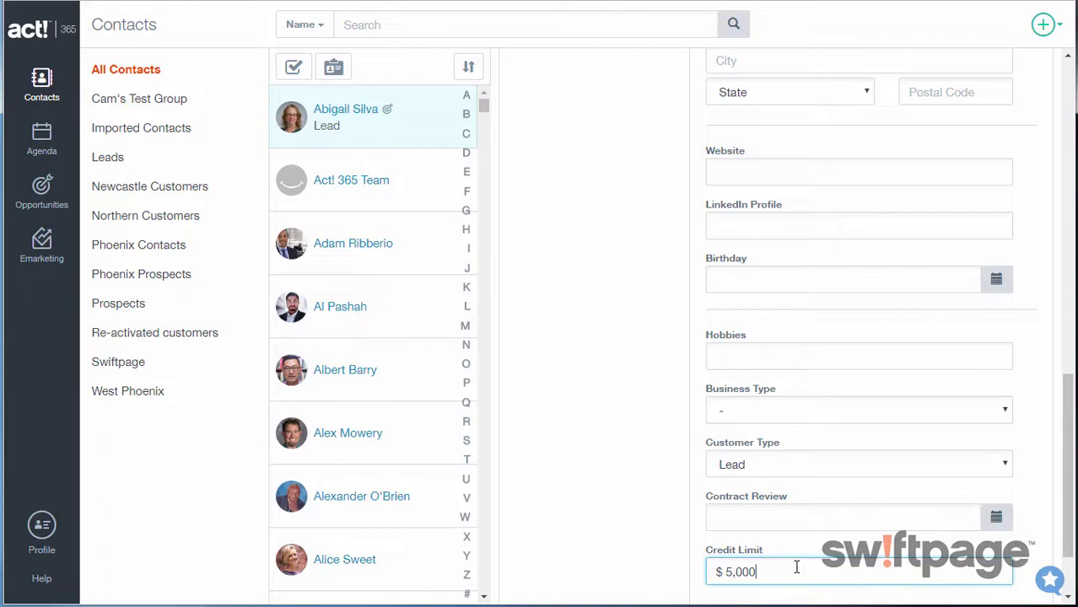
pyautogui.scroll(-2, 1012, 557)
pyautogui.click(1021, 548)
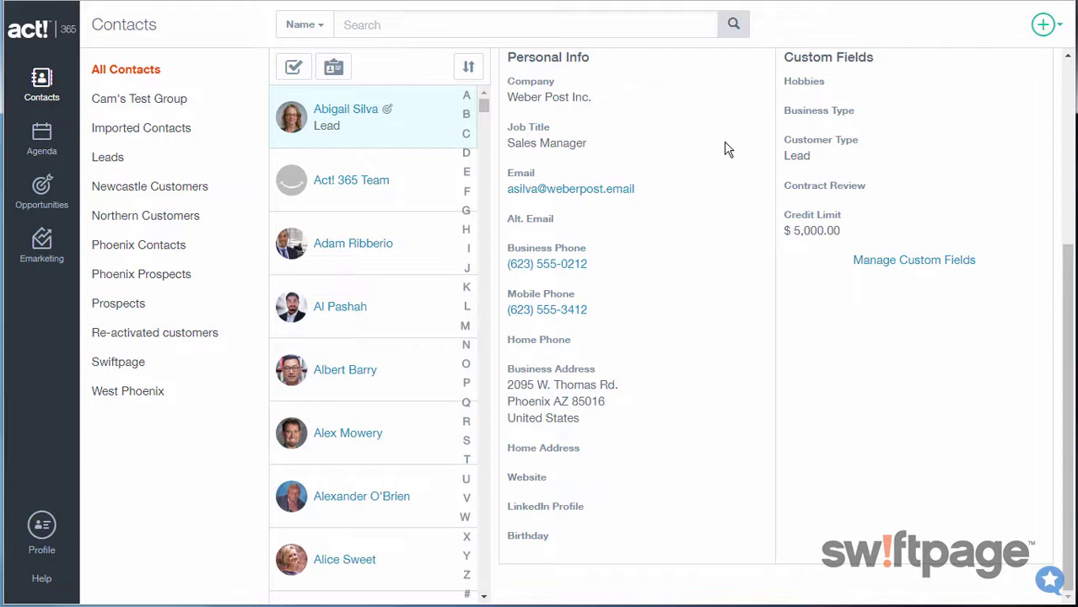
# Search contacts by Customer Type for the value 'Lead'
pyautogui.click(321, 27)
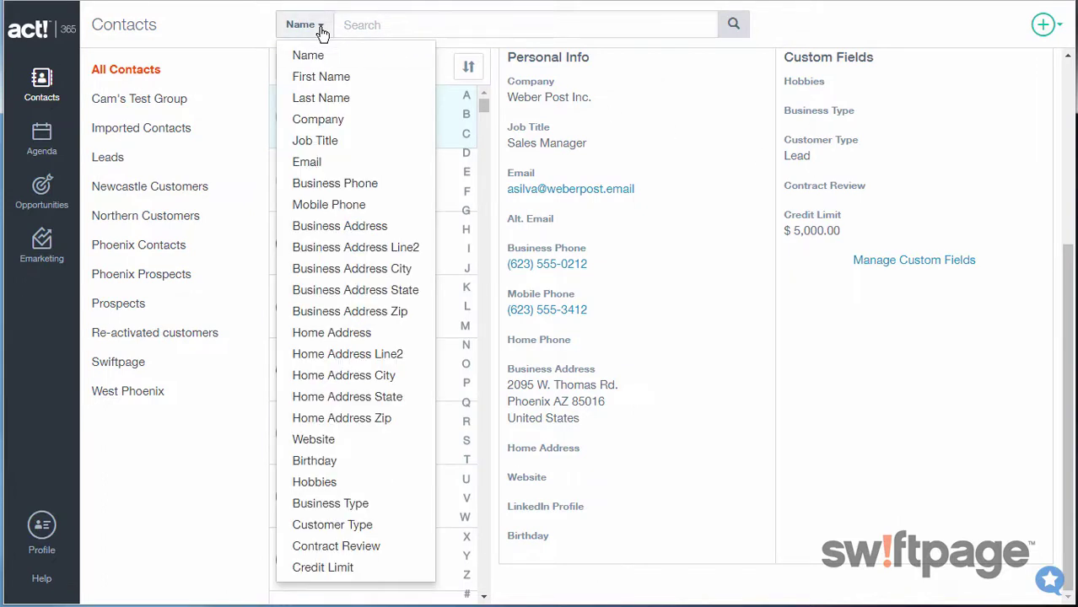
pyautogui.click(336, 525)
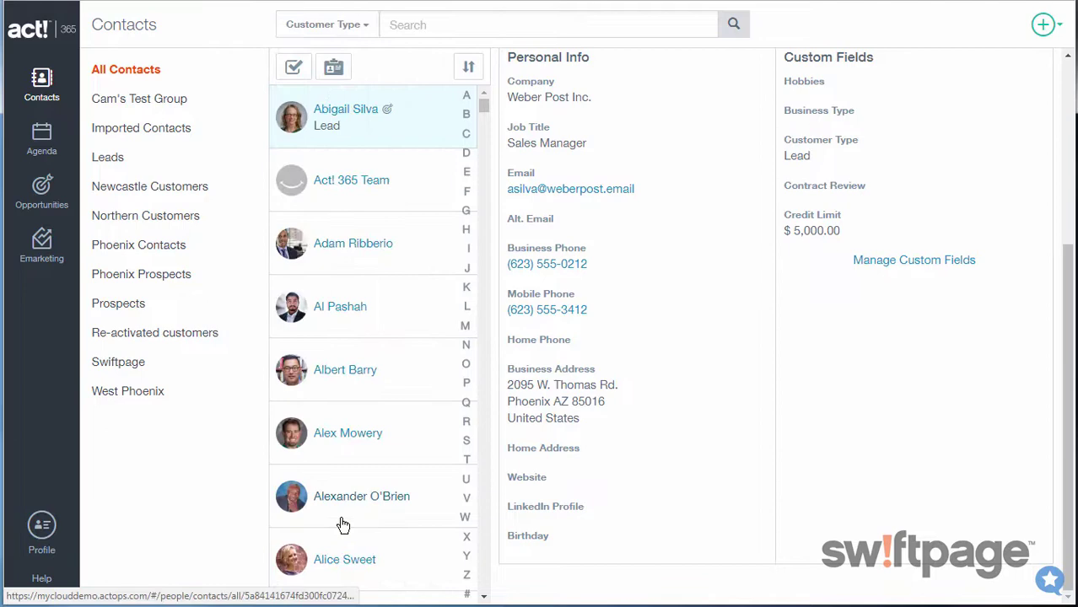
pyautogui.click(439, 24)
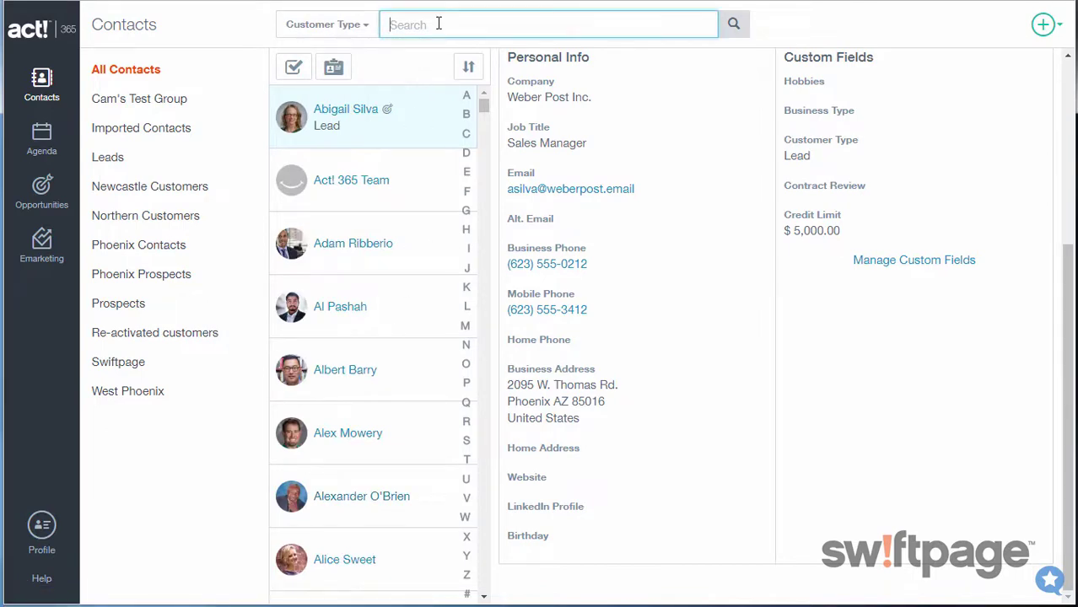
pyautogui.write('Lead')
pyautogui.press('Return')
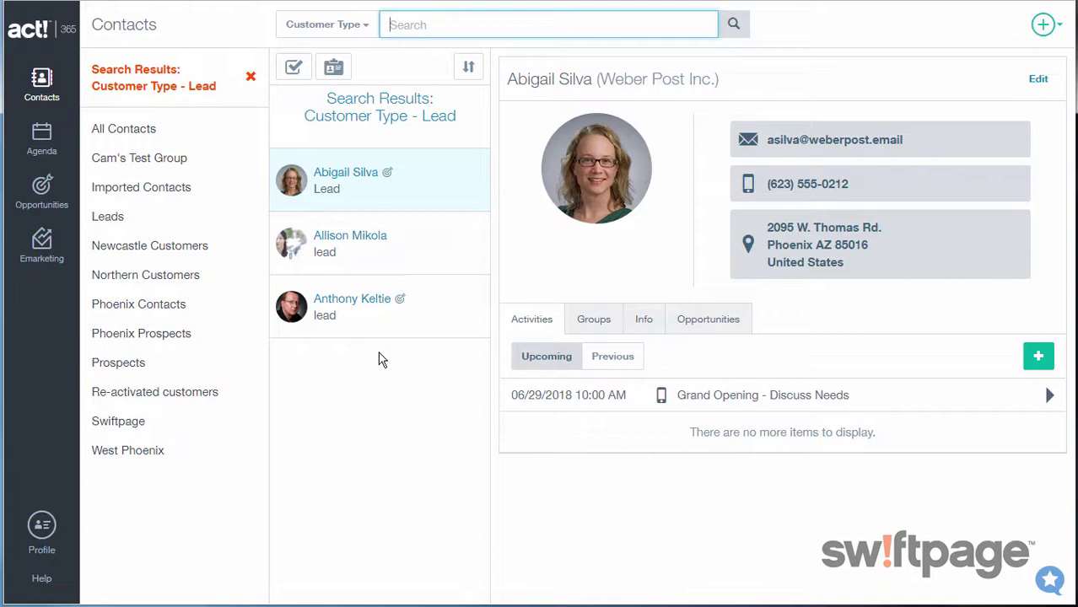
# From Grand Opening's Info tab, open Manage Custom Fields and scroll to the Opportunities fields
pyautogui.click(41, 187)
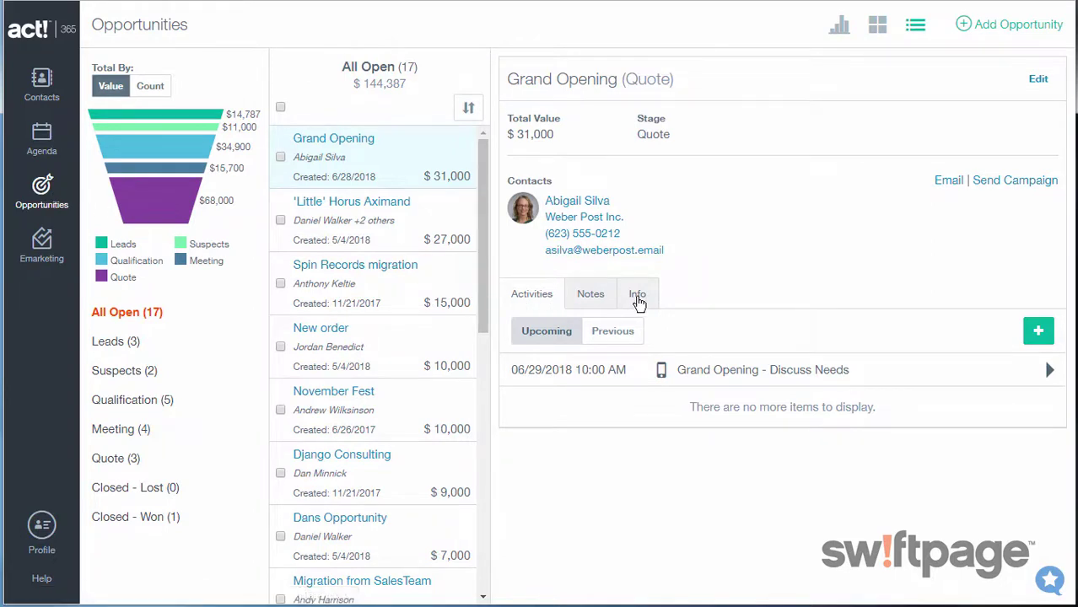
pyautogui.click(638, 300)
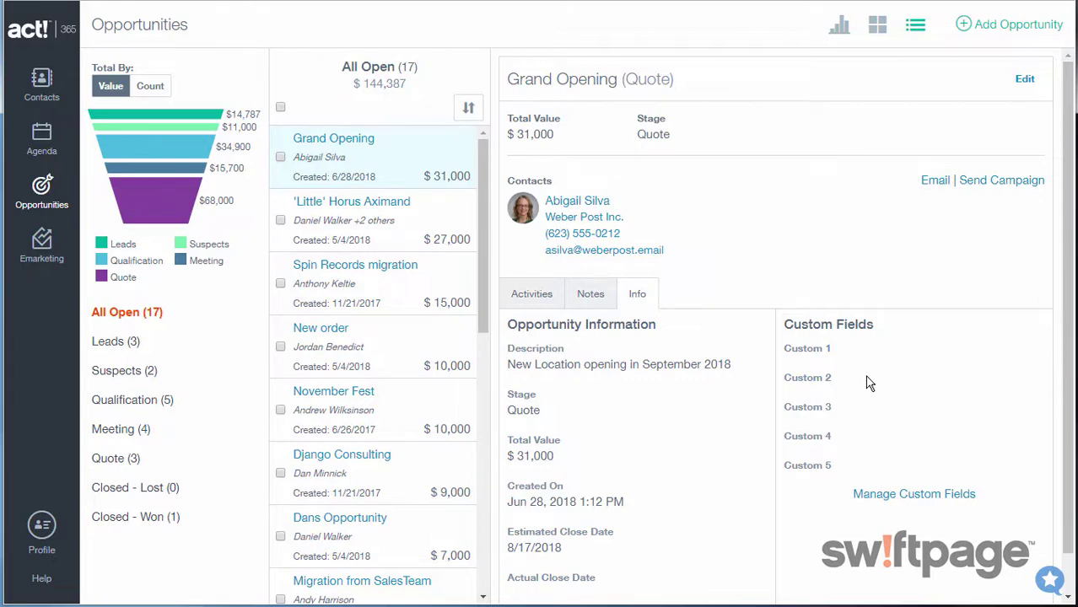
pyautogui.click(920, 497)
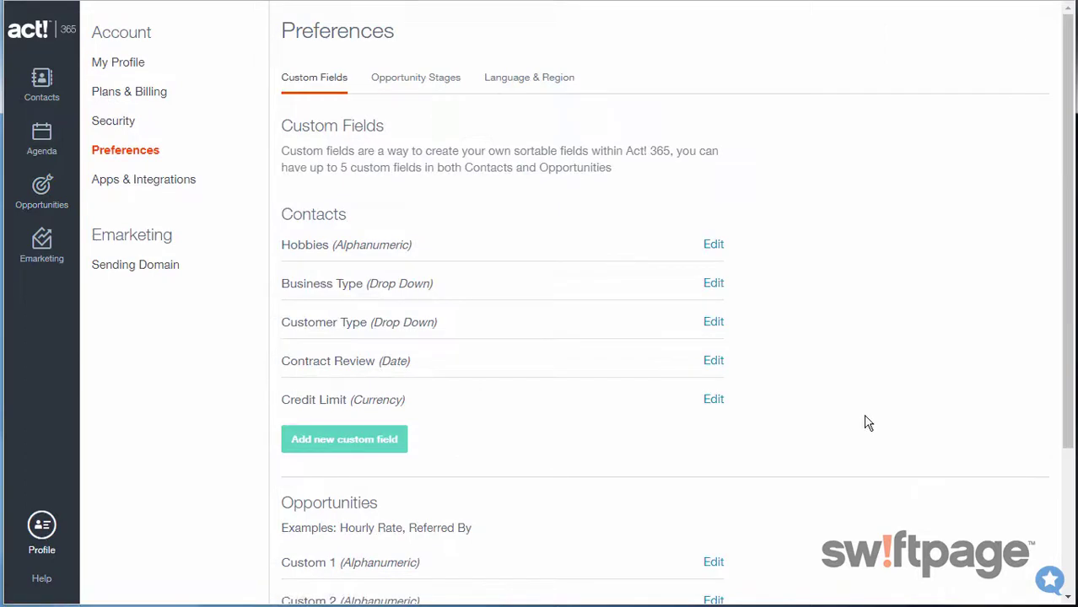
pyautogui.scroll(-3, 868, 423)
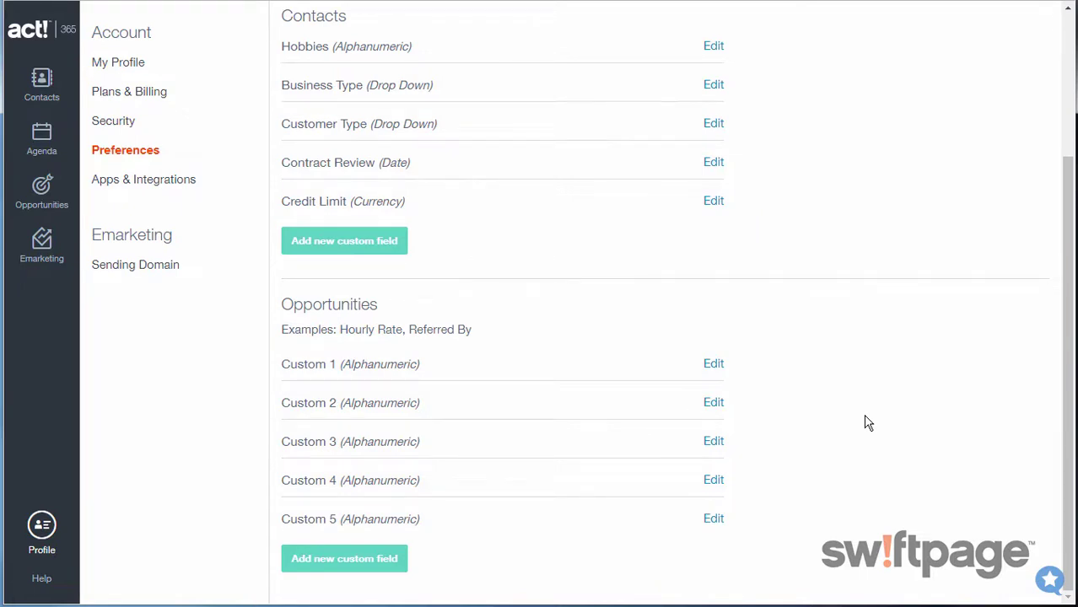
# Rename opportunity field Custom 1 to 'Priority' and make it a Drop Down
pyautogui.click(714, 364)
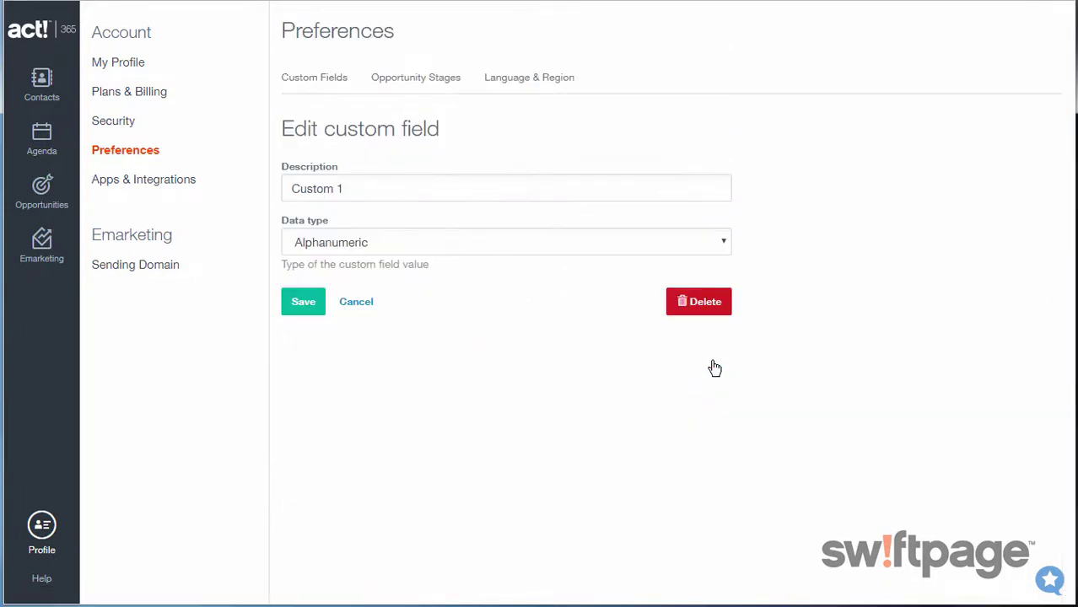
pyautogui.moveTo(404, 186); pyautogui.dragTo(249, 180)
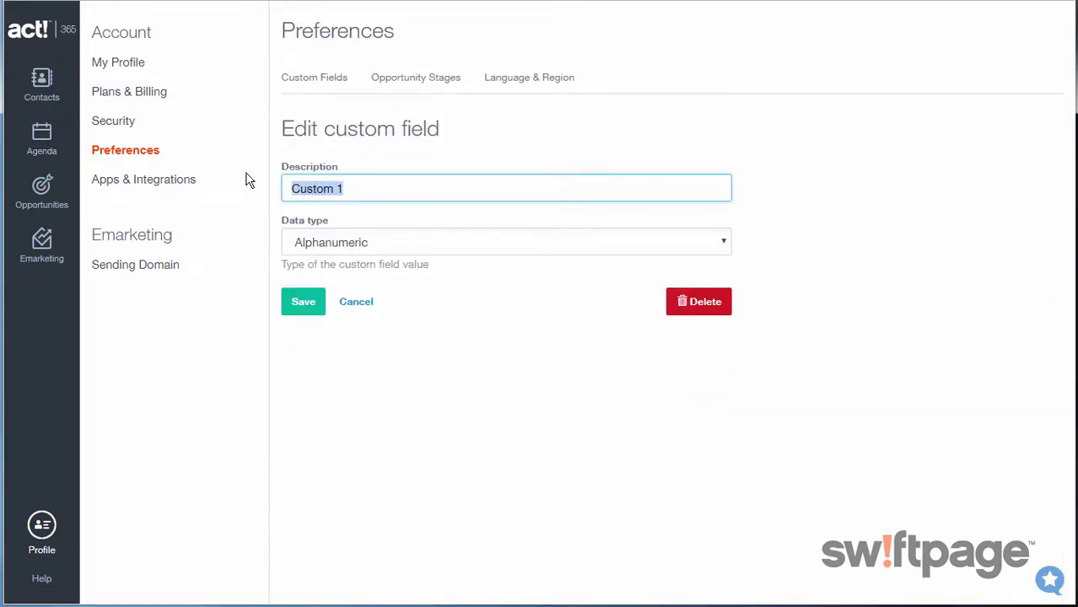
pyautogui.write('Priority')
pyautogui.click(302, 237)
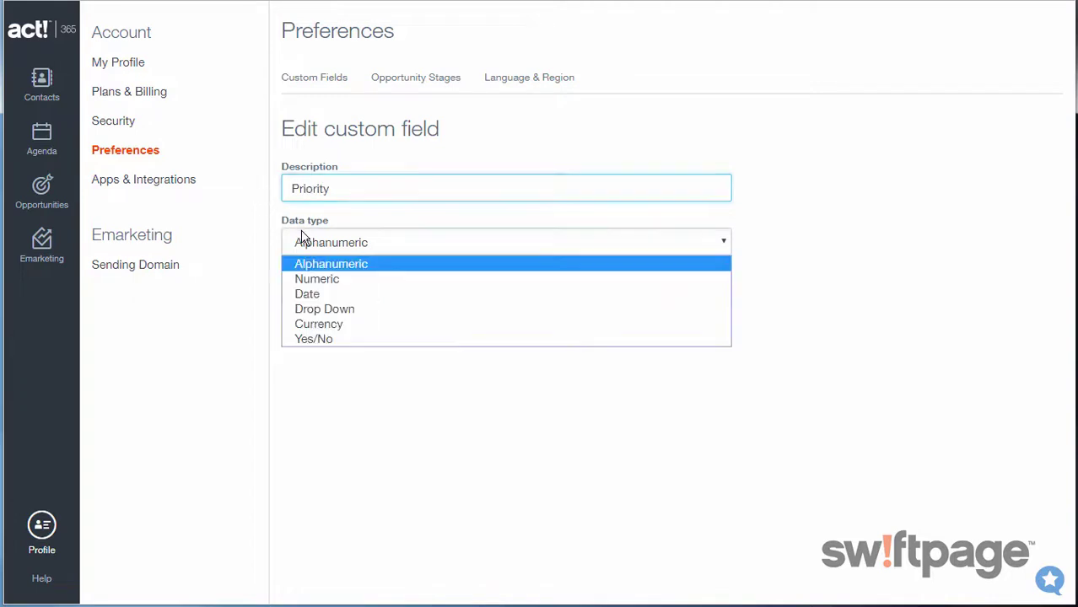
pyautogui.click(341, 312)
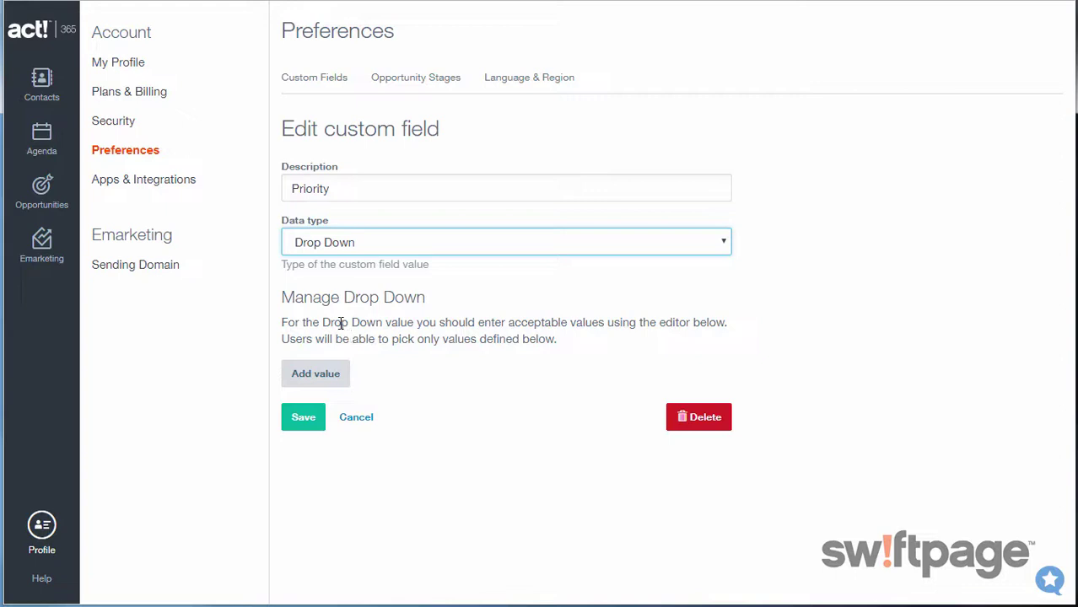
# Add the choices High, Medium and Low, then save the Priority field
pyautogui.click(335, 376)
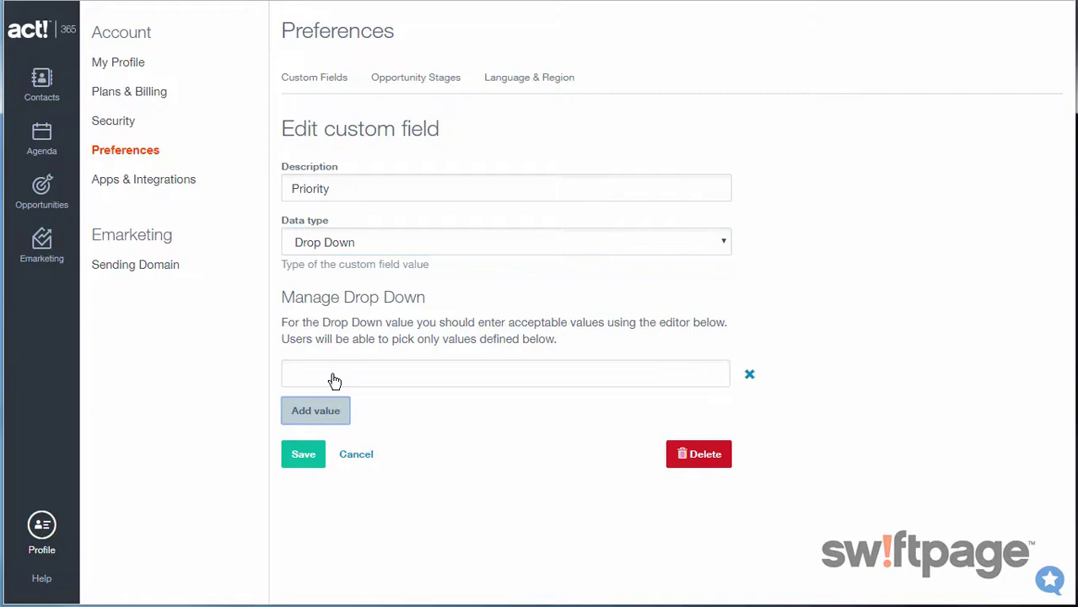
pyautogui.click(333, 375)
pyautogui.write('High')
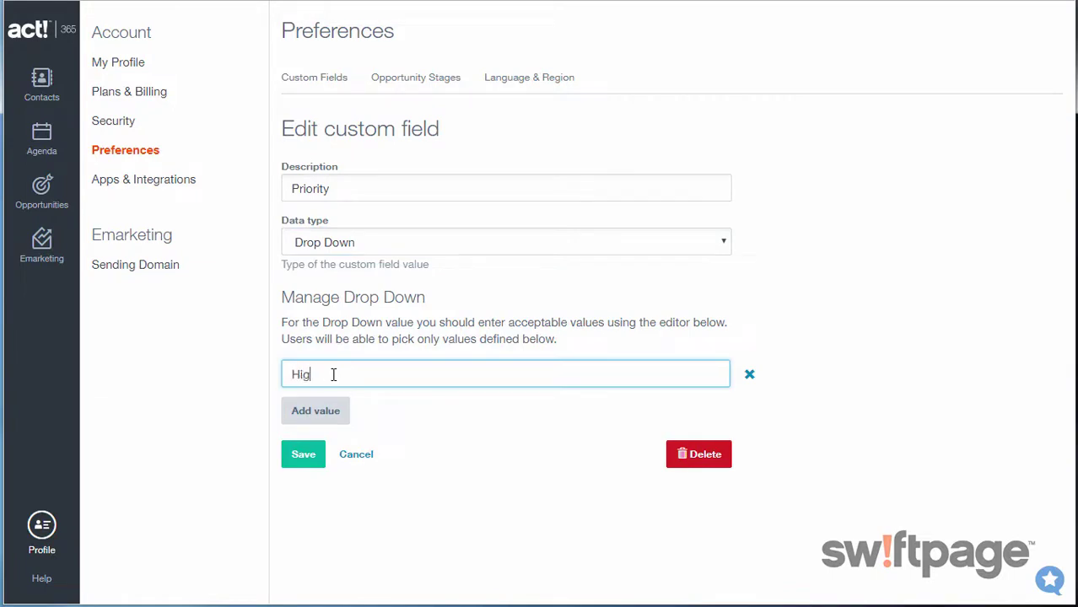
pyautogui.click(319, 413)
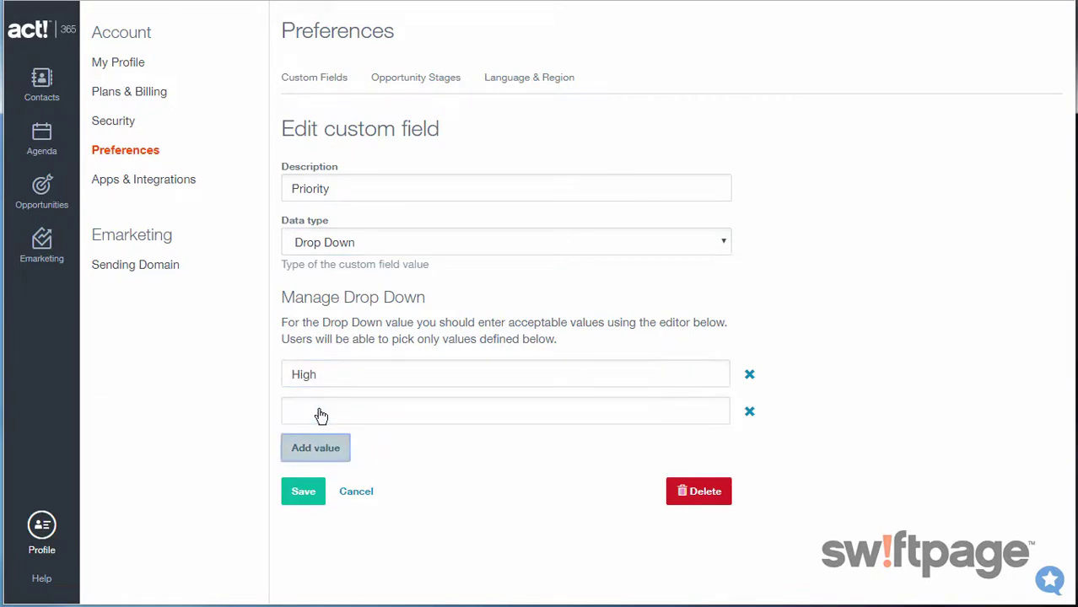
pyautogui.click(320, 410)
pyautogui.write('Medium')
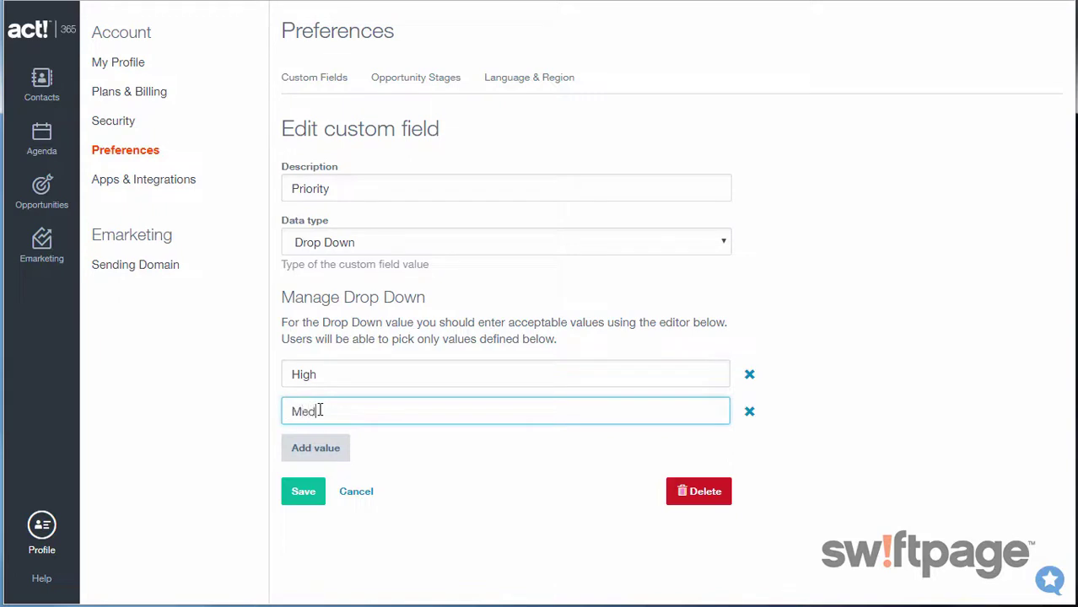
pyautogui.click(329, 455)
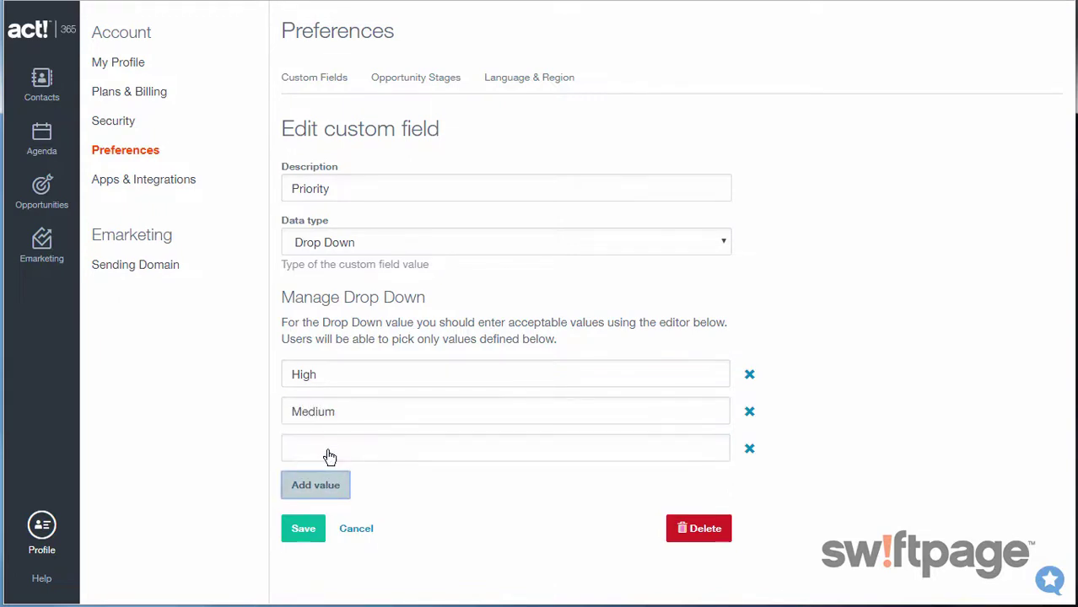
pyautogui.click(329, 453)
pyautogui.write('Low')
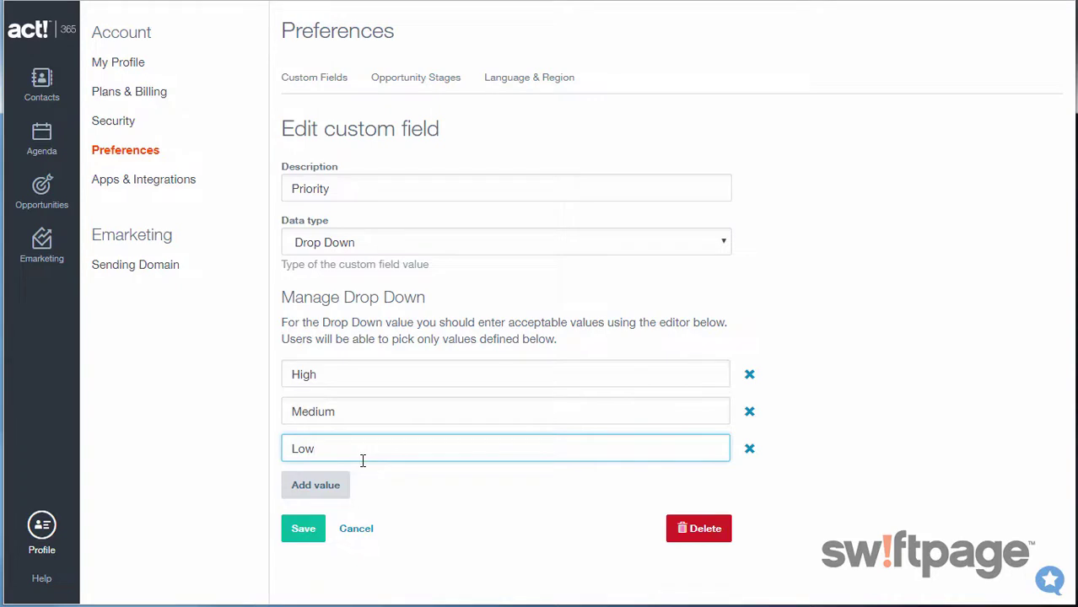
pyautogui.click(303, 528)
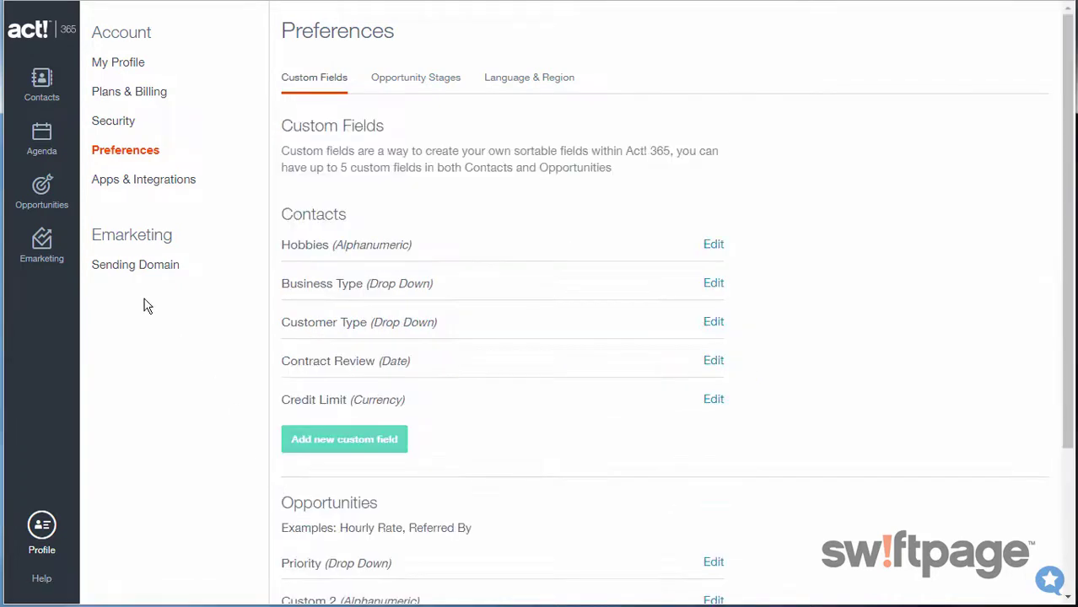
# Set Grand Opening's Priority to High, save, and check it in the Info custom fields
pyautogui.click(71, 195)
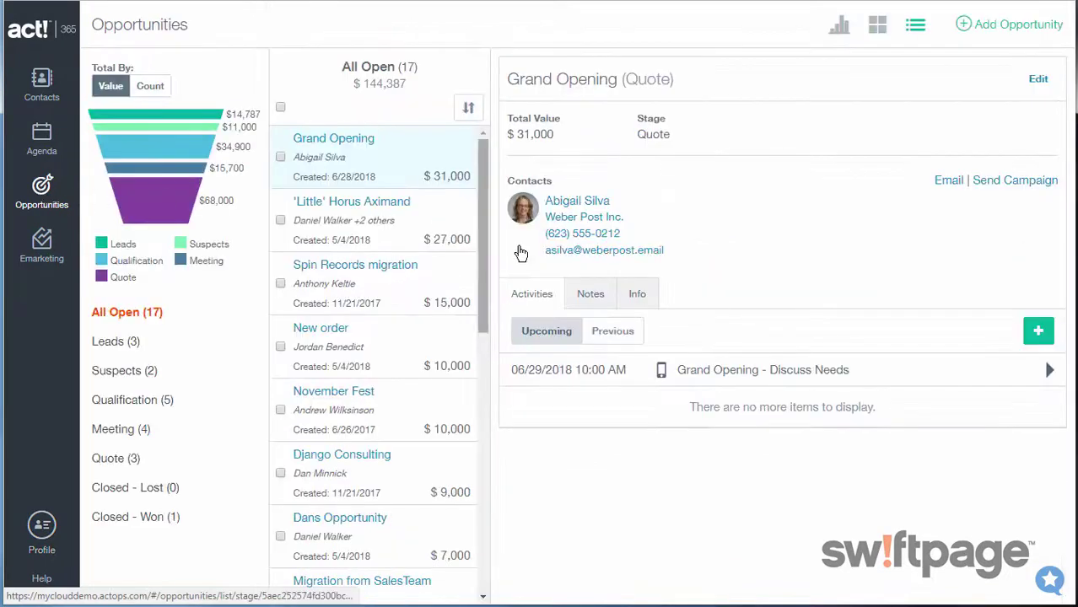
pyautogui.click(641, 297)
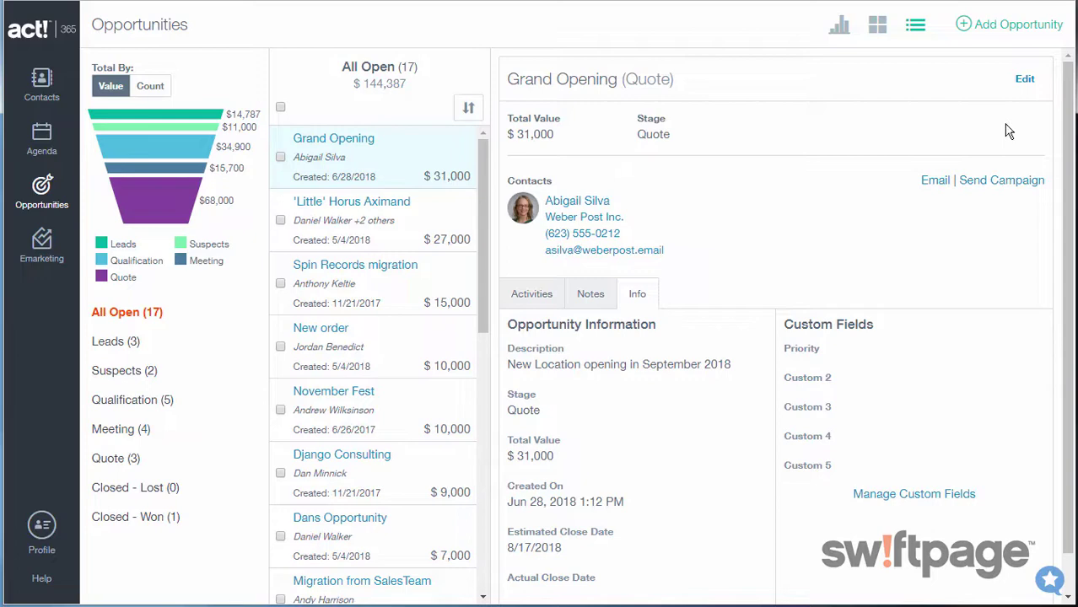
pyautogui.click(1024, 79)
pyautogui.scroll(-5, 867, 371)
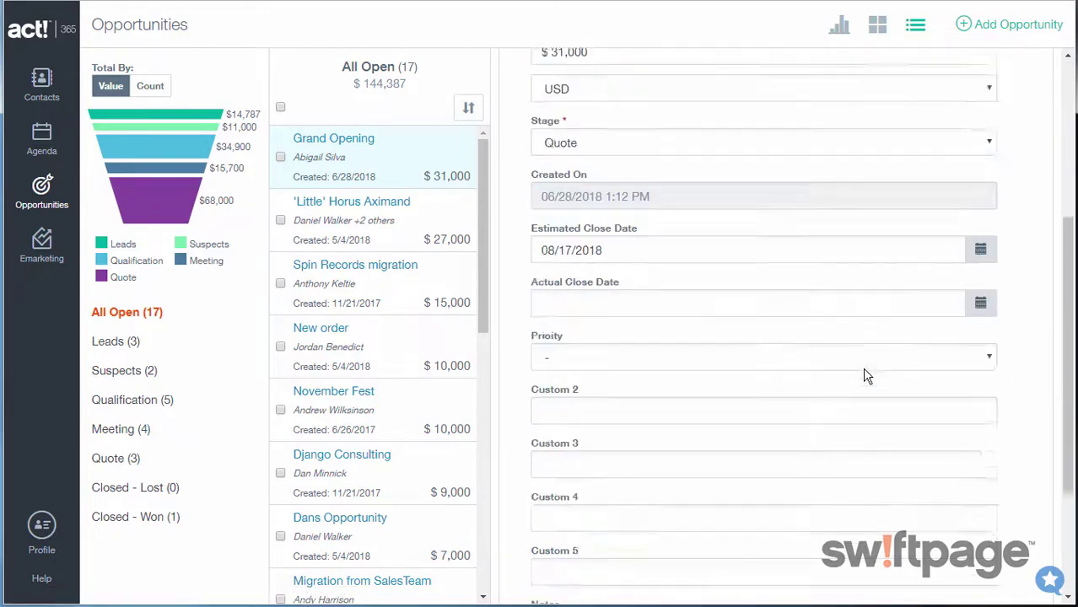
pyautogui.click(666, 167)
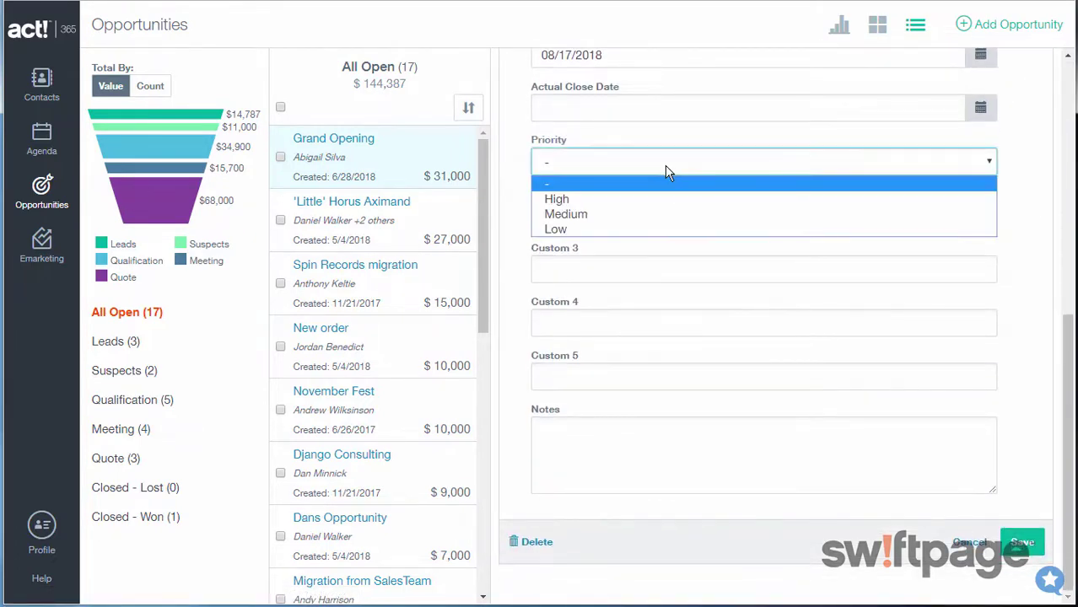
pyautogui.click(578, 200)
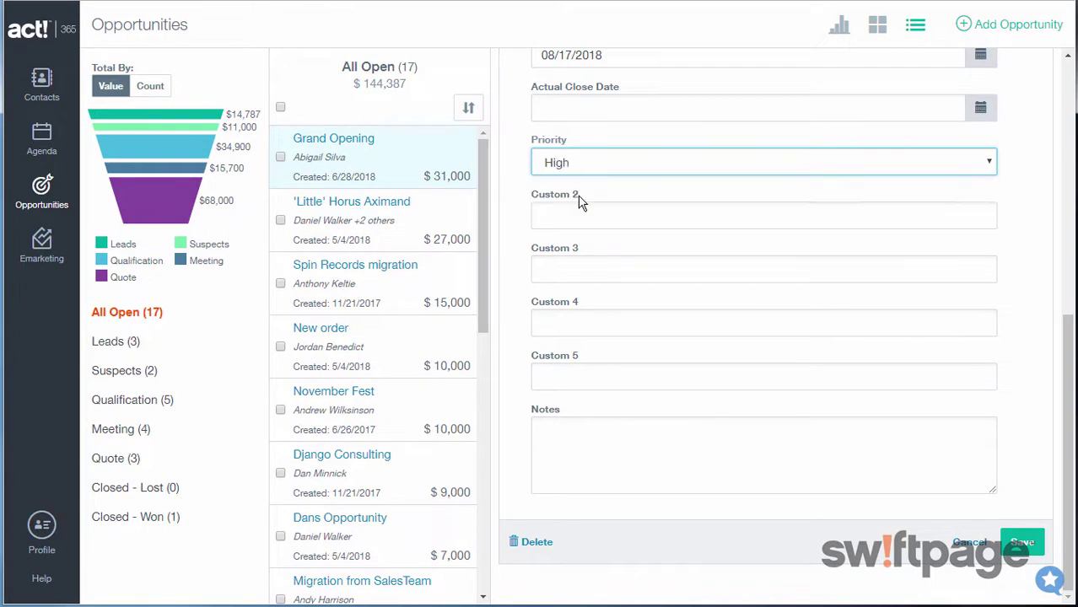
pyautogui.click(1017, 545)
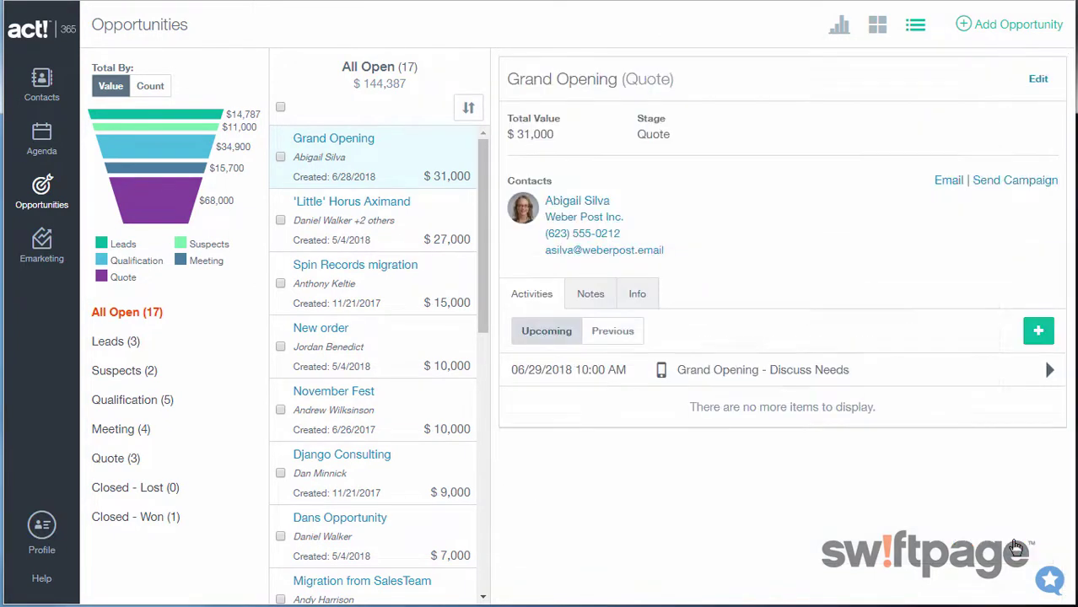
pyautogui.click(637, 295)
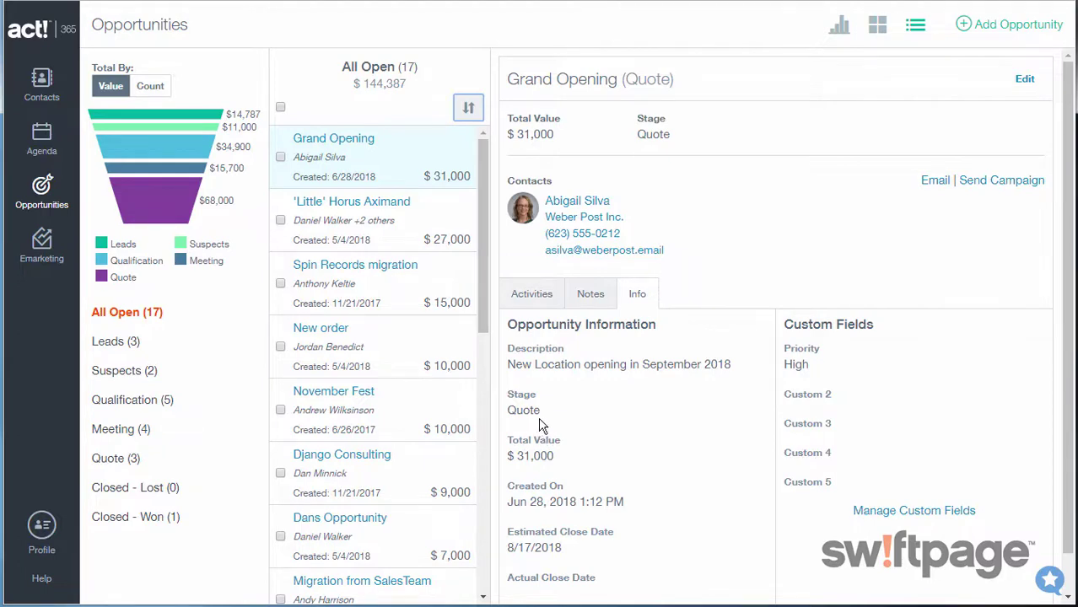
pyautogui.click(1026, 81)
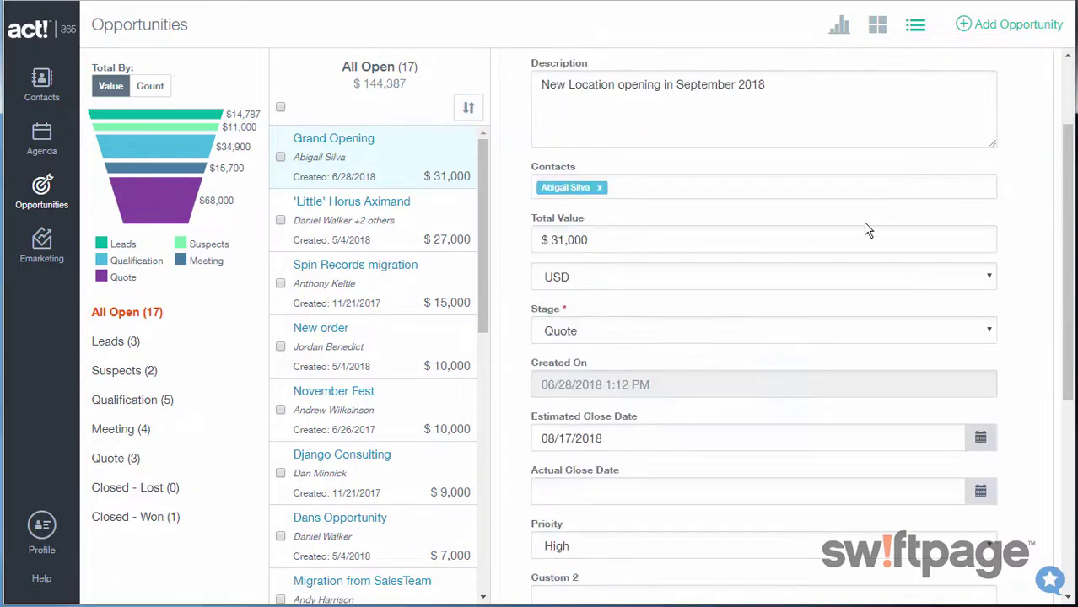
pyautogui.click(707, 333)
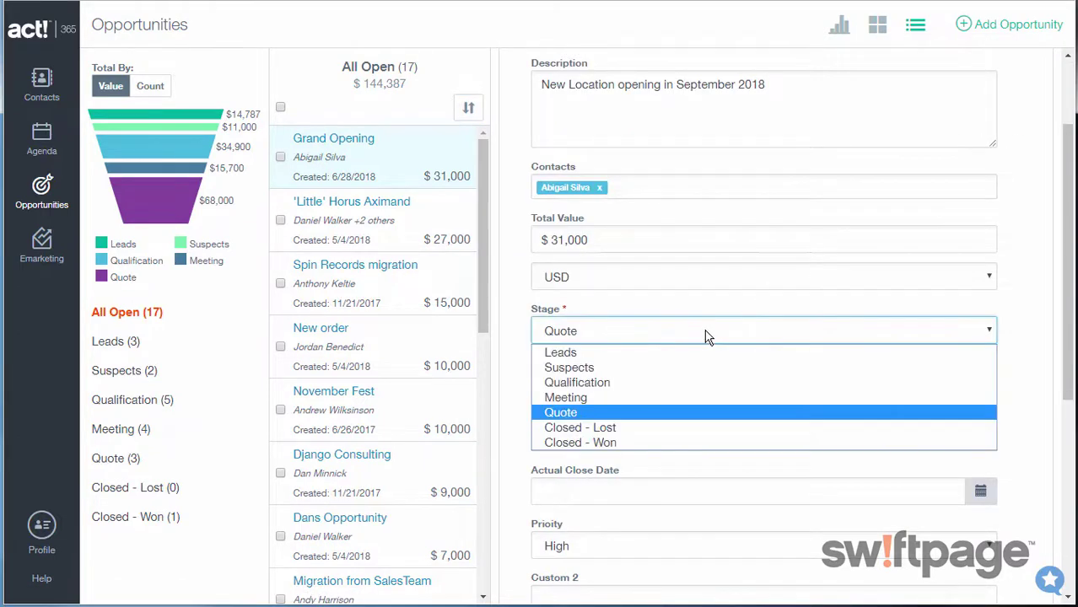
pyautogui.click(598, 413)
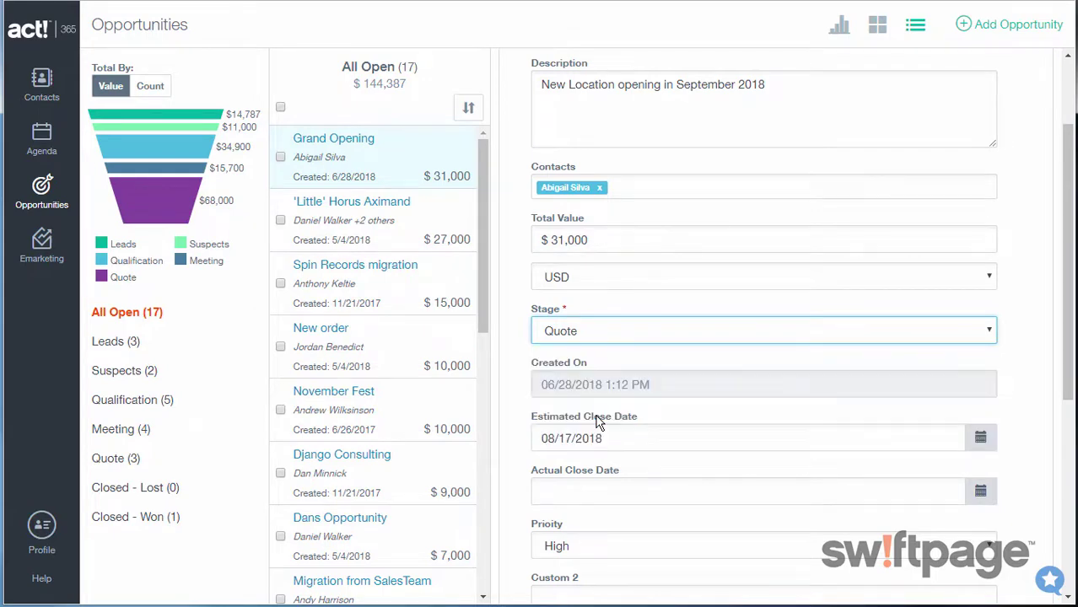
pyautogui.scroll(-4, 759, 388)
pyautogui.click(1004, 541)
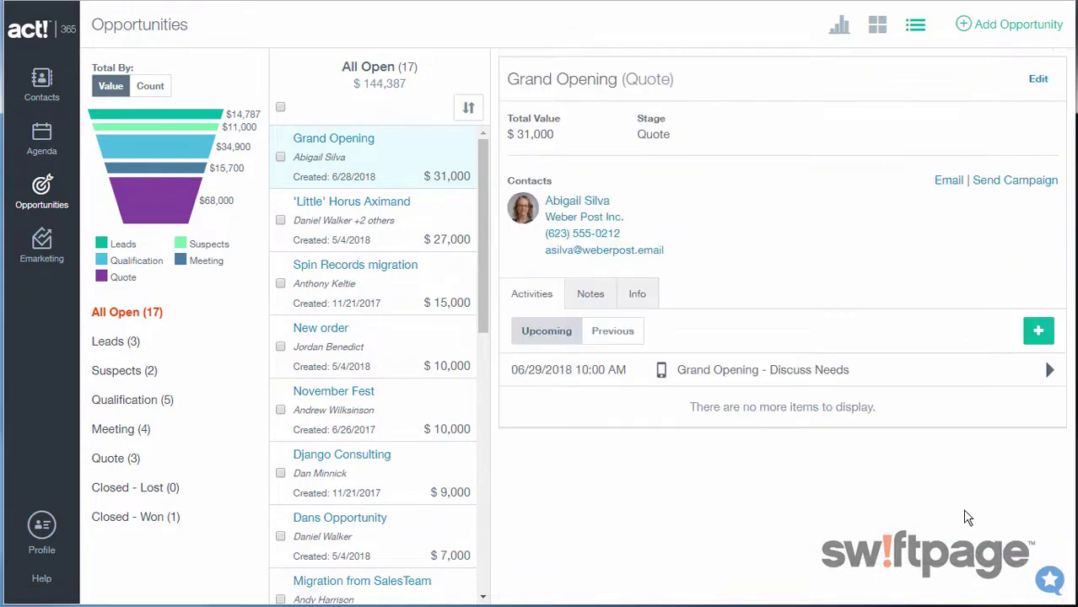
# Go to My Profile preferences and show the Opportunity Stages tab
pyautogui.click(45, 550)
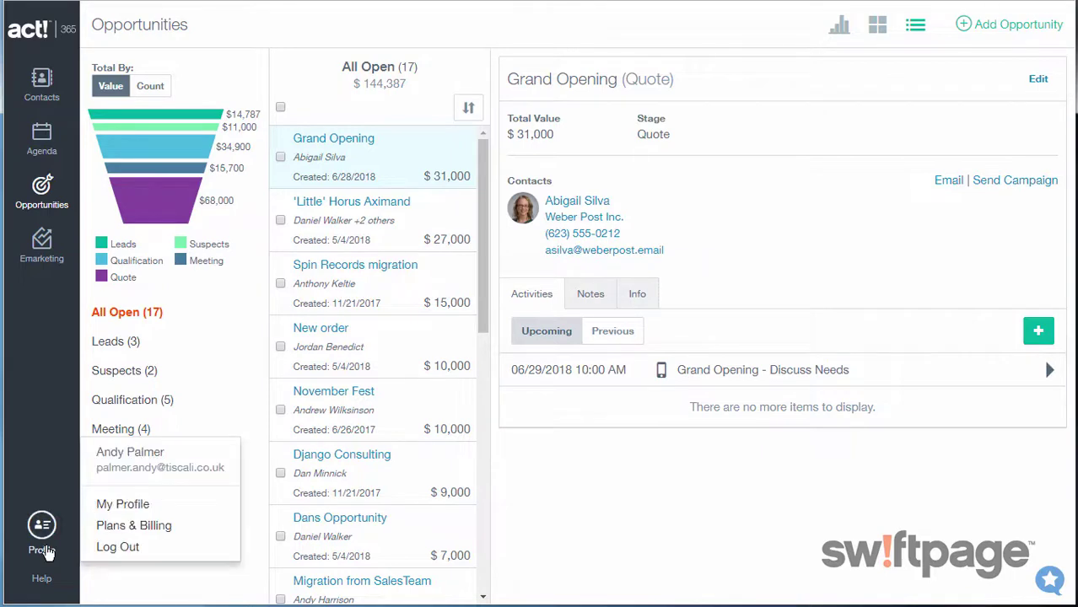
pyautogui.click(133, 506)
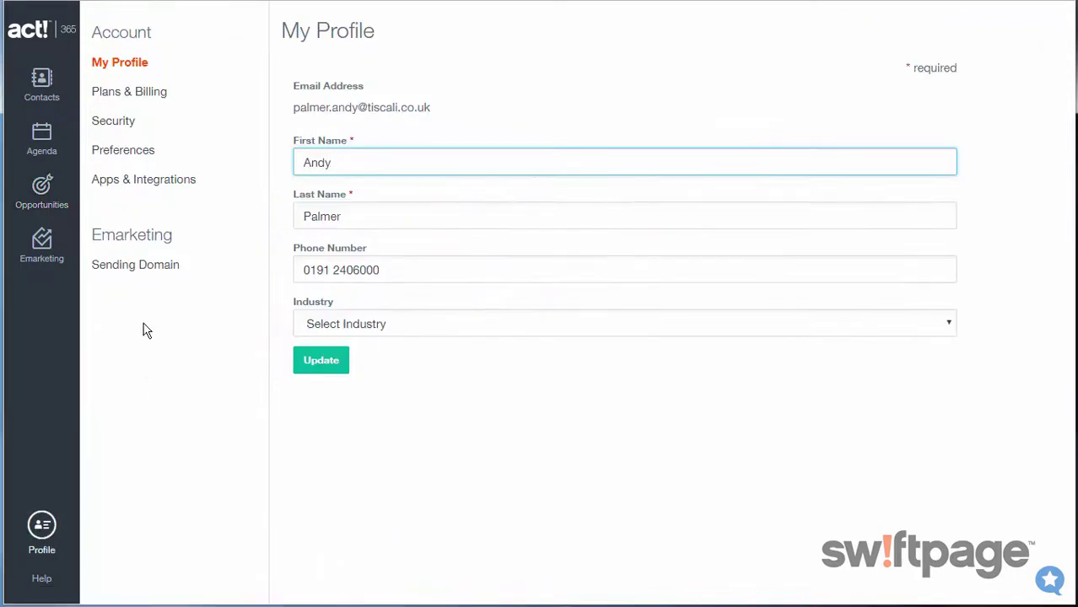
pyautogui.click(130, 159)
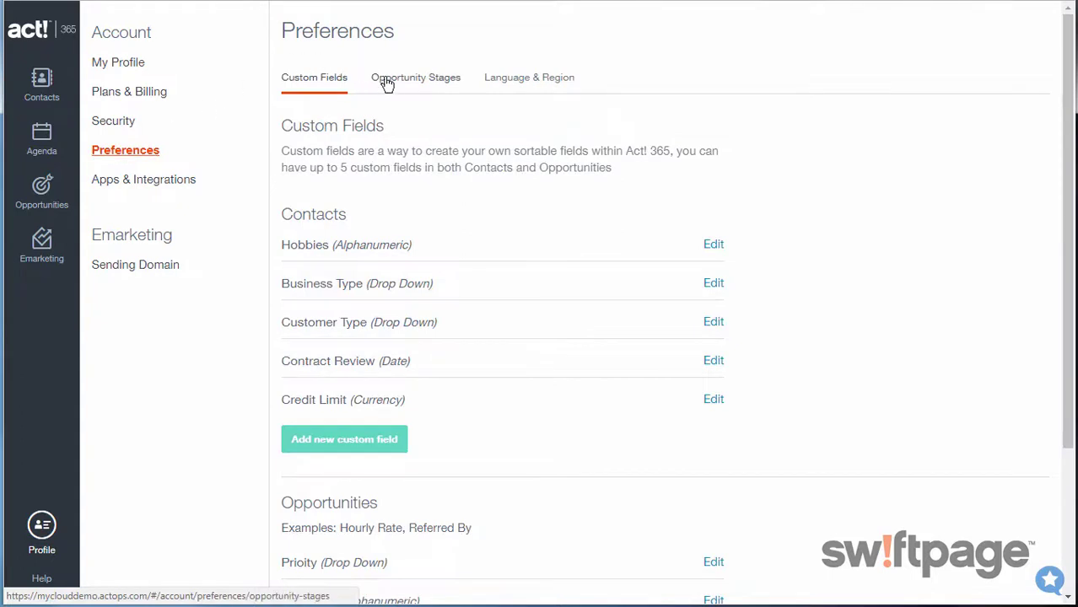
pyautogui.click(405, 86)
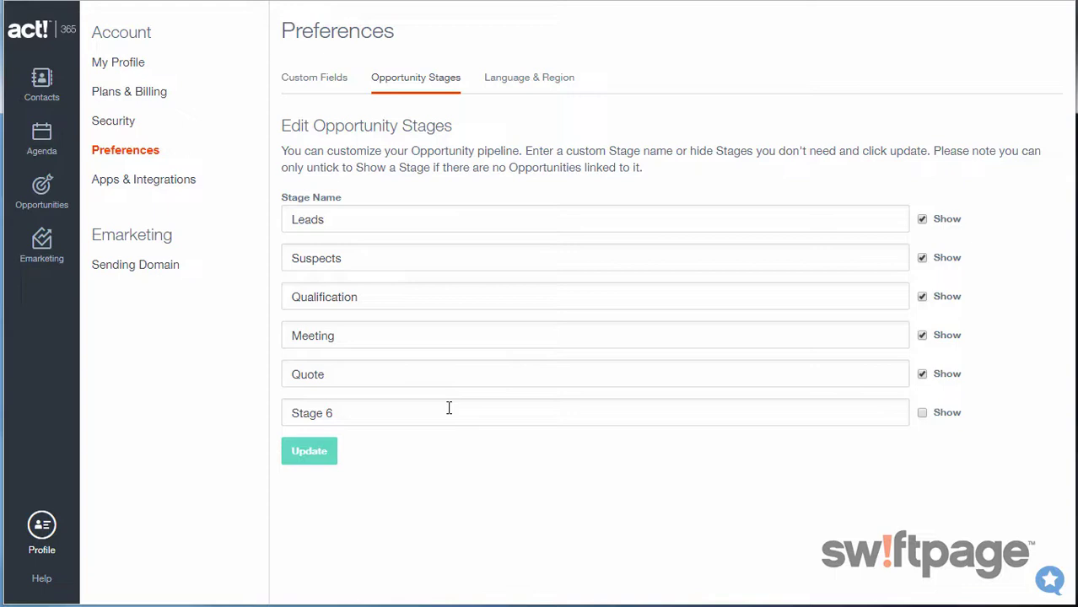
# Rename Stage 6 to 'Final Negotiation', set it to Show, and save the update
pyautogui.moveTo(403, 414); pyautogui.dragTo(291, 414)
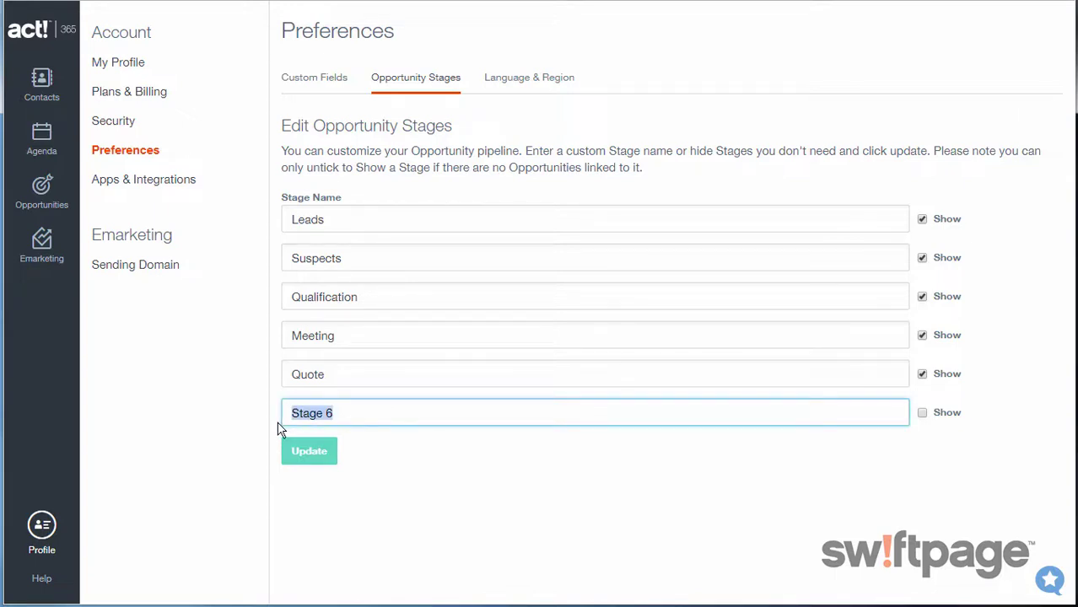
pyautogui.write('Final Negotiatio')
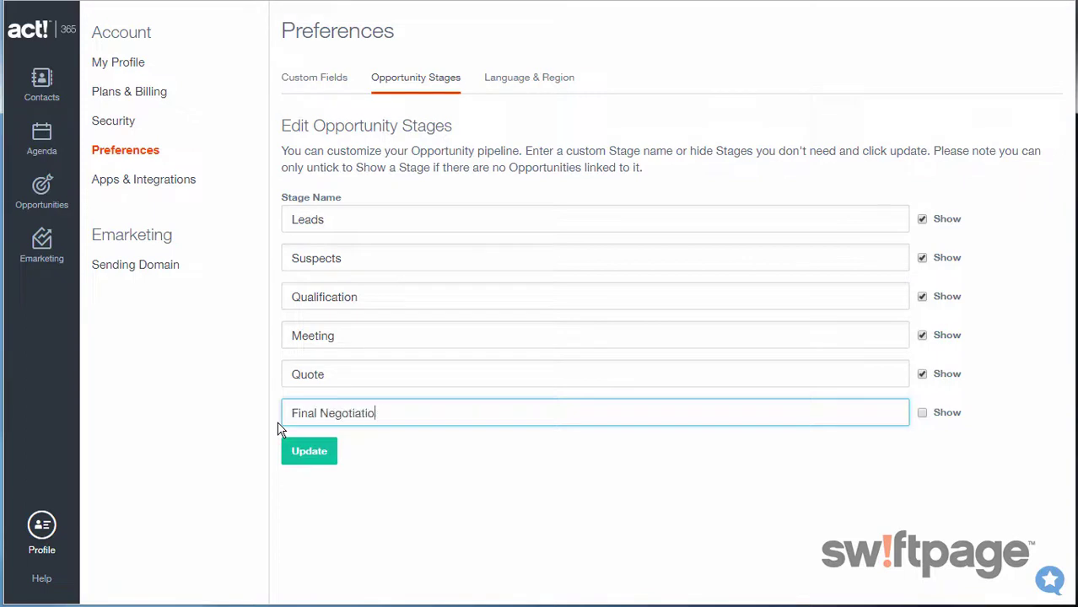
pyautogui.write('n')
pyautogui.click(923, 413)
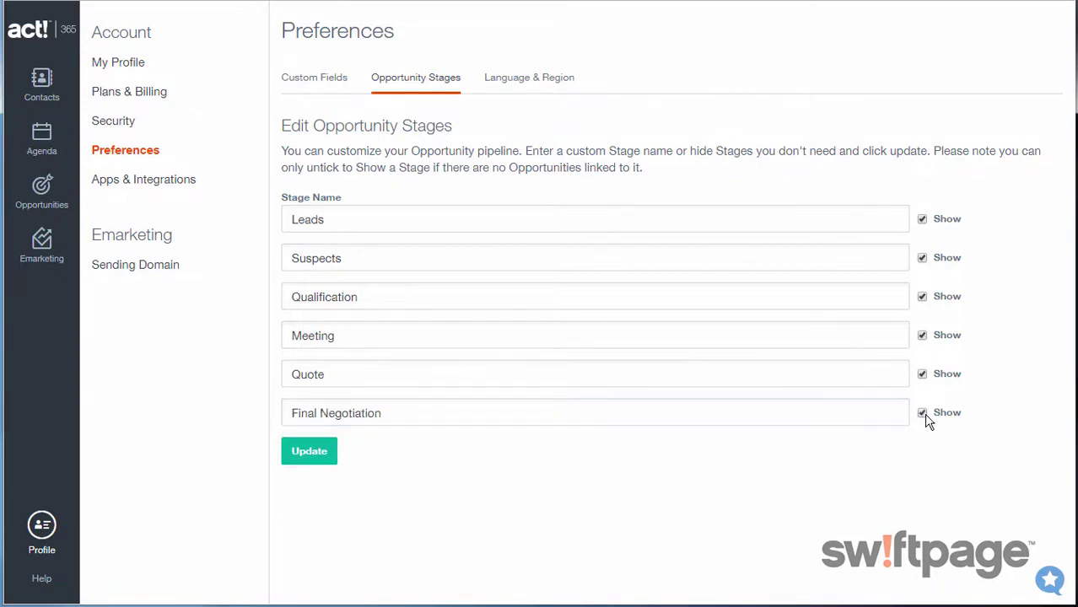
pyautogui.click(306, 453)
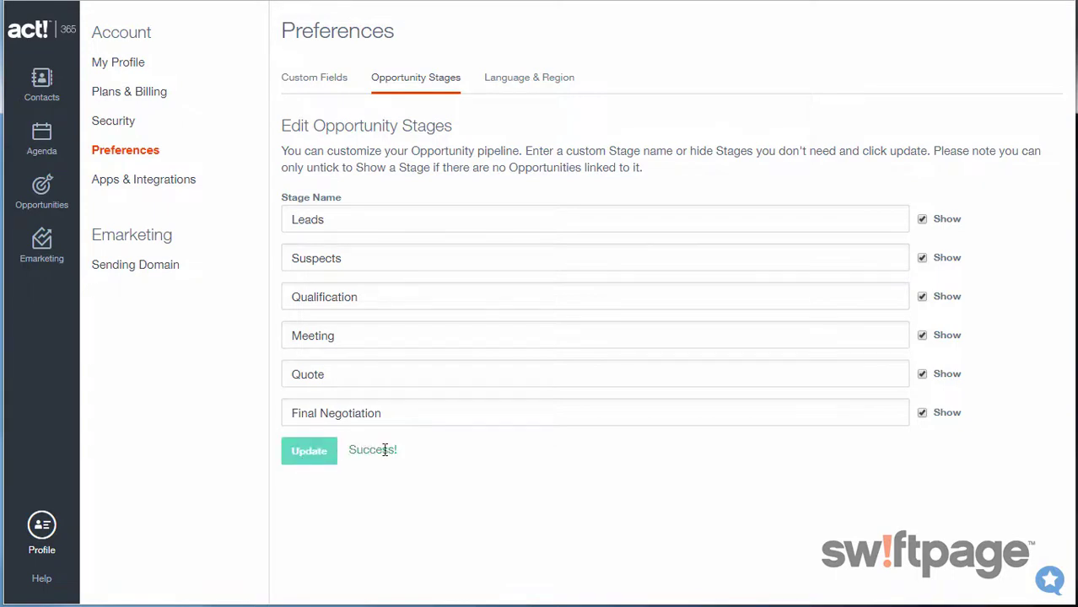
pyautogui.click(42, 187)
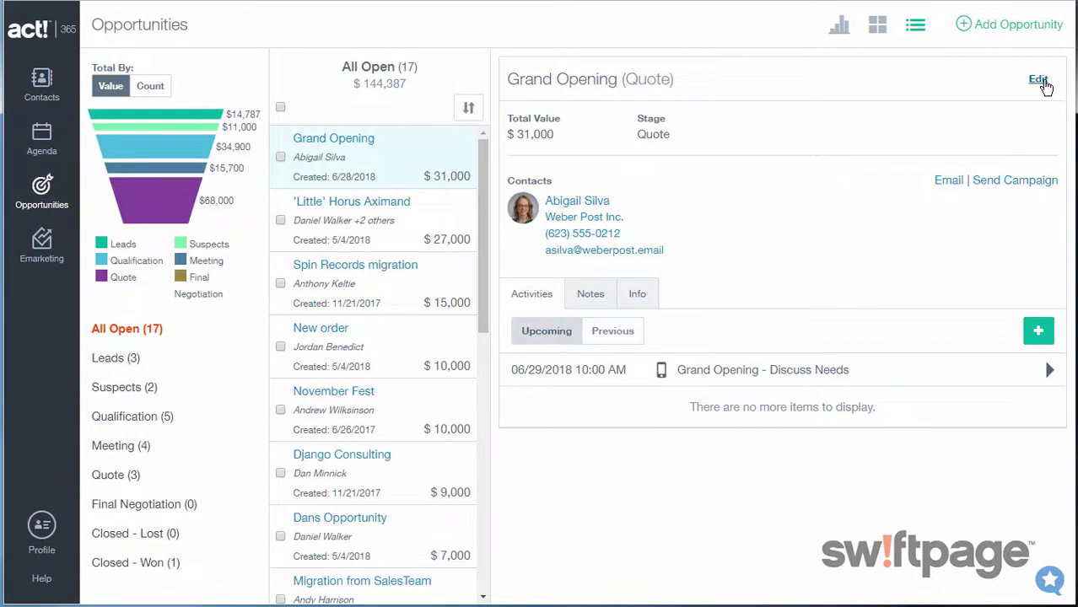
# Change Grand Opening's stage from Quote to Final Negotiation and save
pyautogui.click(1038, 81)
pyautogui.click(633, 334)
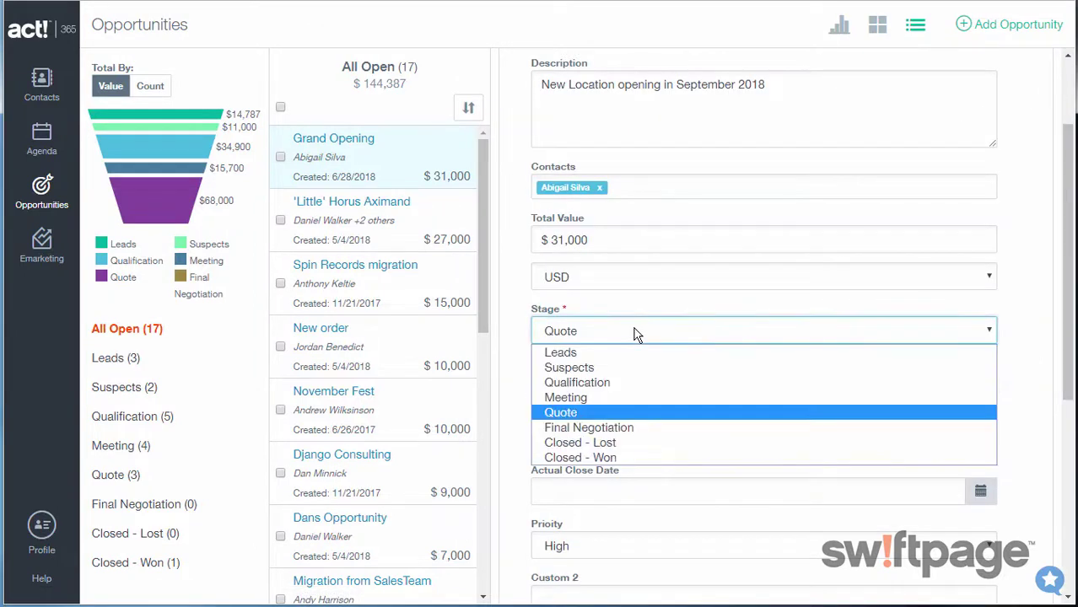
pyautogui.click(588, 428)
pyautogui.scroll(-5, 835, 409)
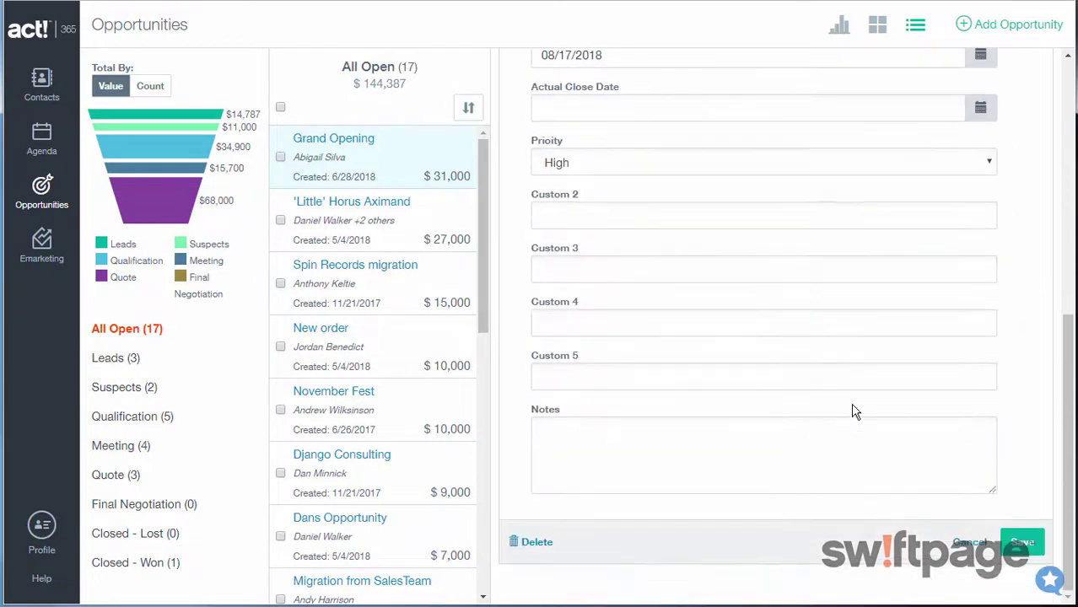
pyautogui.click(1018, 546)
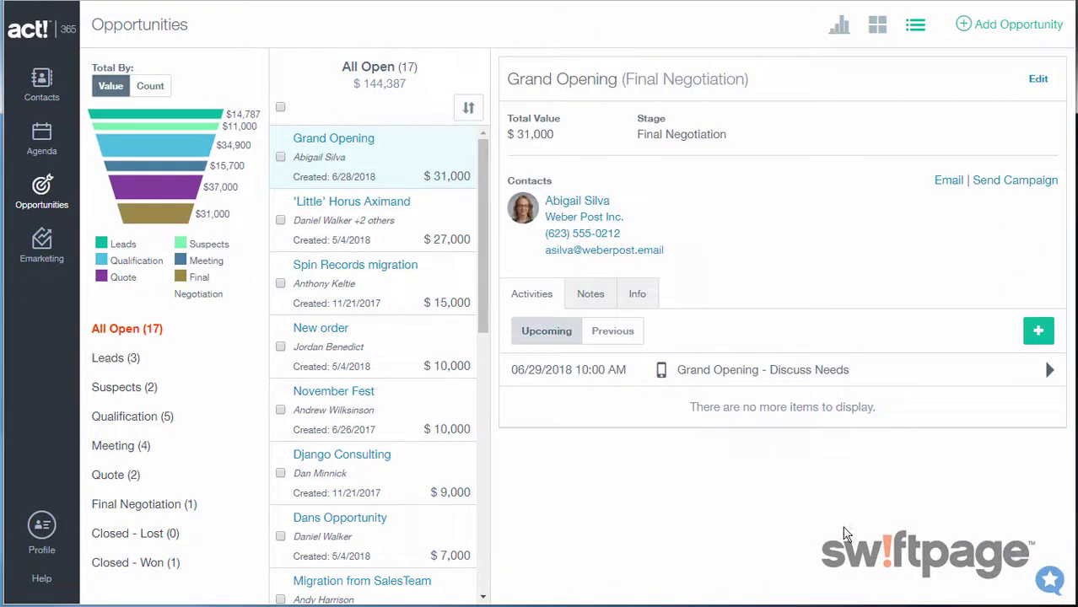